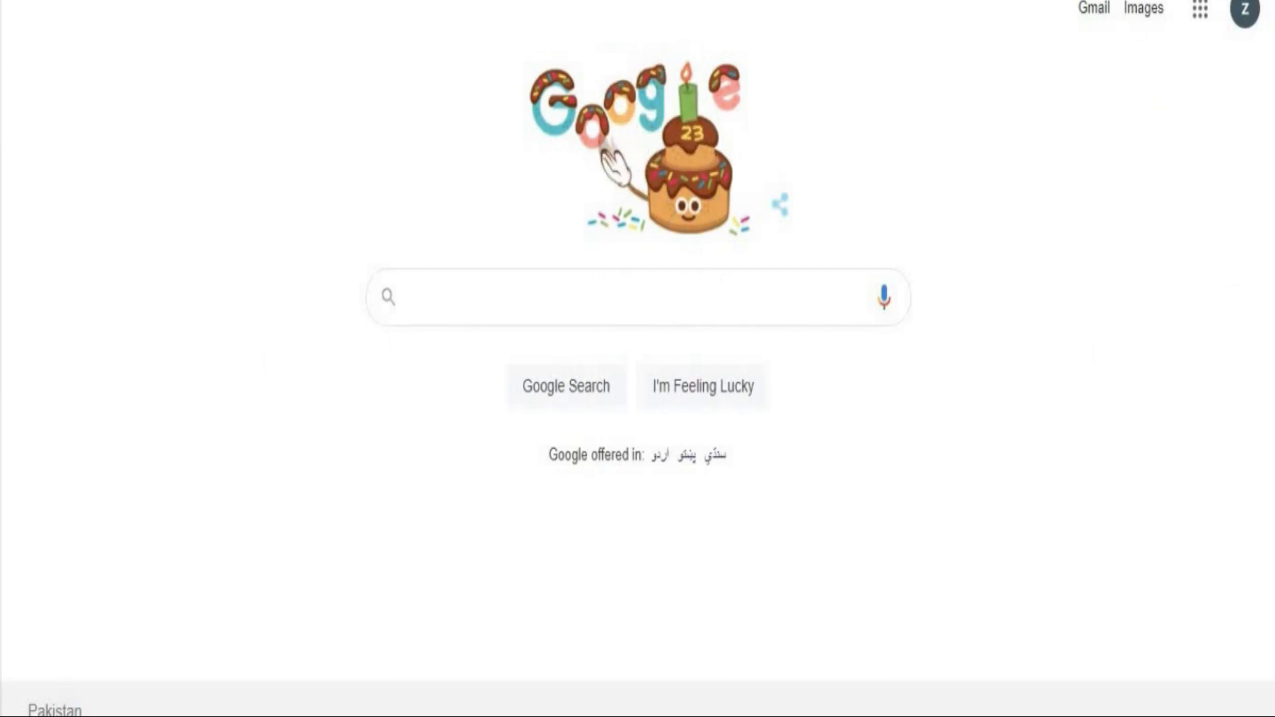
Type 'join' as the web address in Chrome so Join PAF site suggestions appear.
text(any)
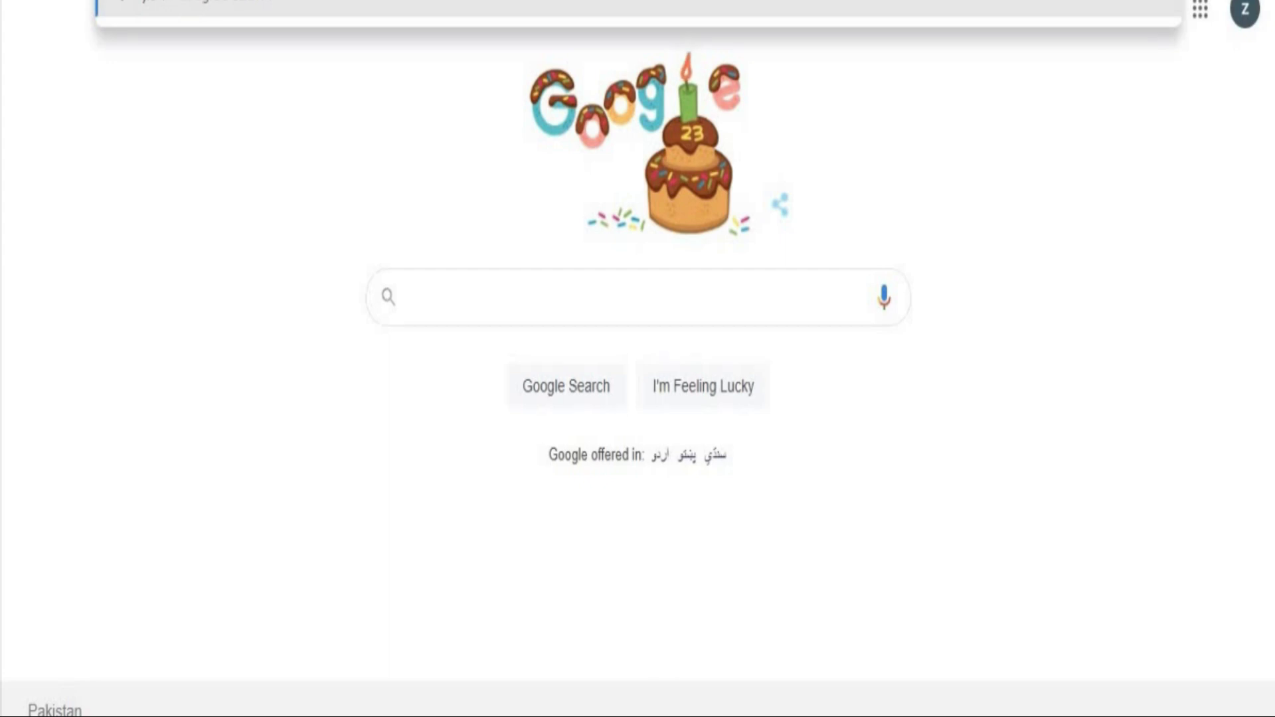
text(join)
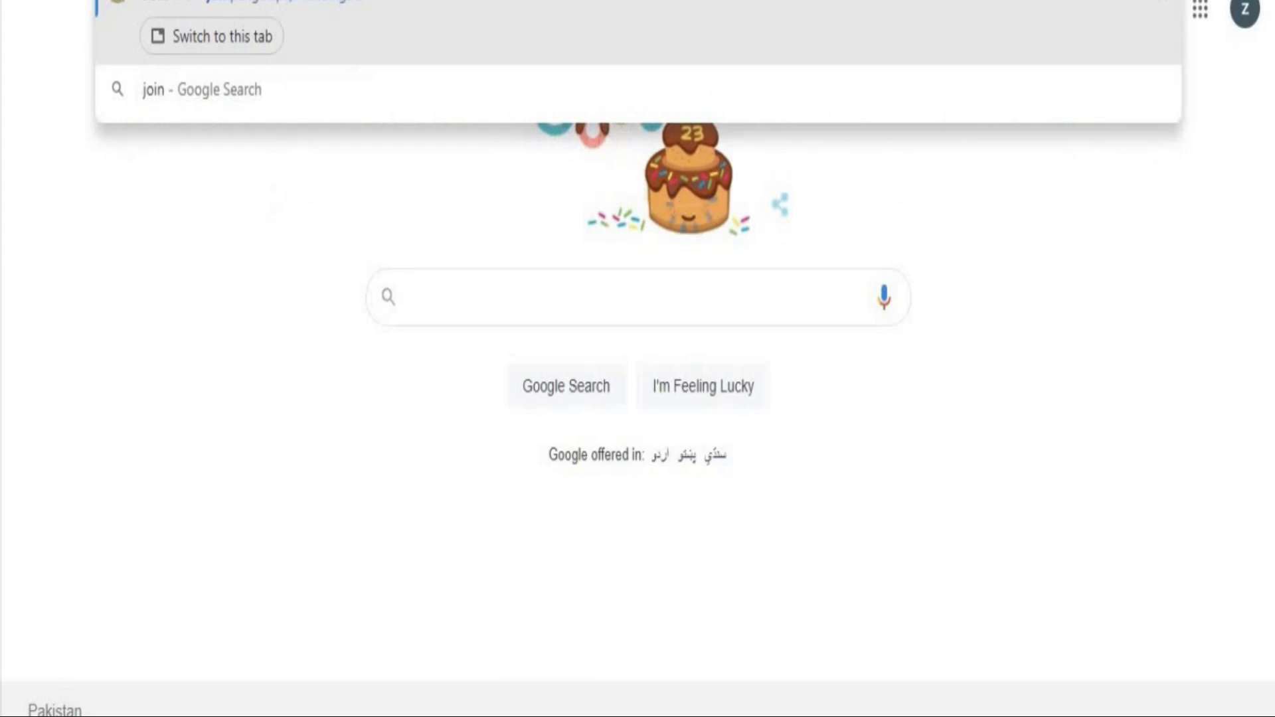
Go to joinpaf.gov.pk and dismiss the civilian recruitment advertisement popup.
click(201, 5)
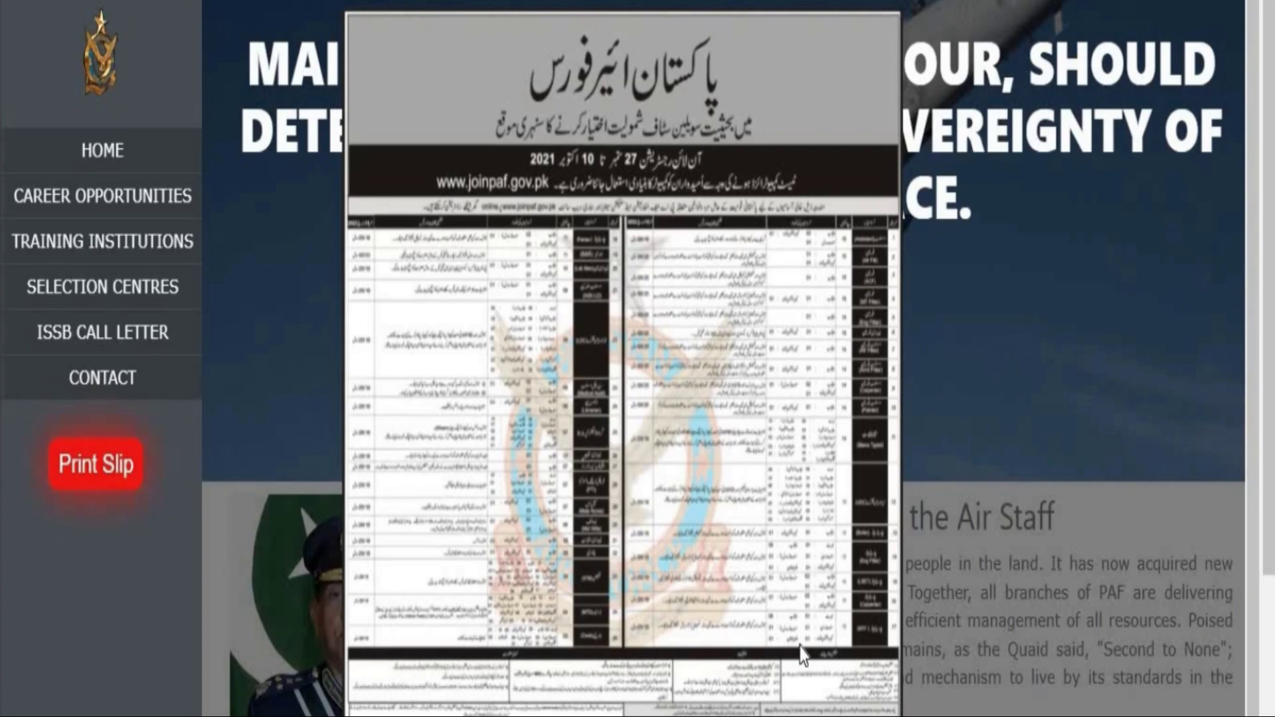
scroll(803, 654, down, 5)
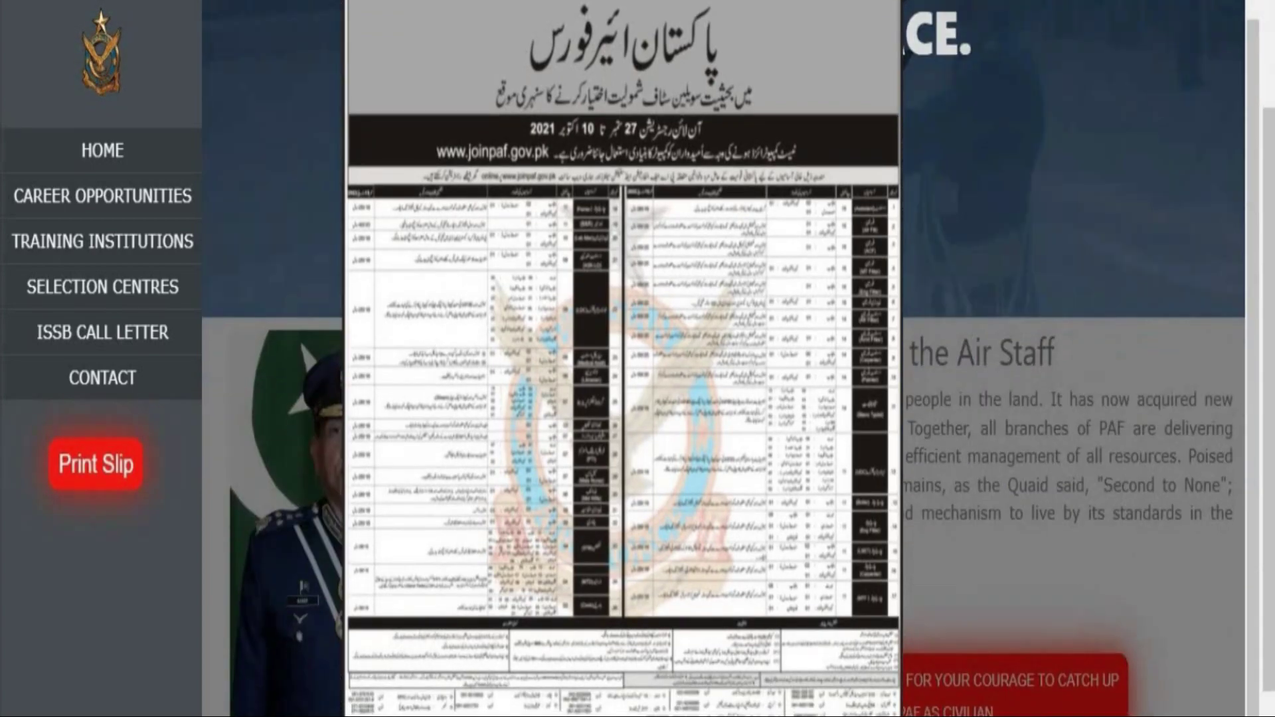
click(854, 620)
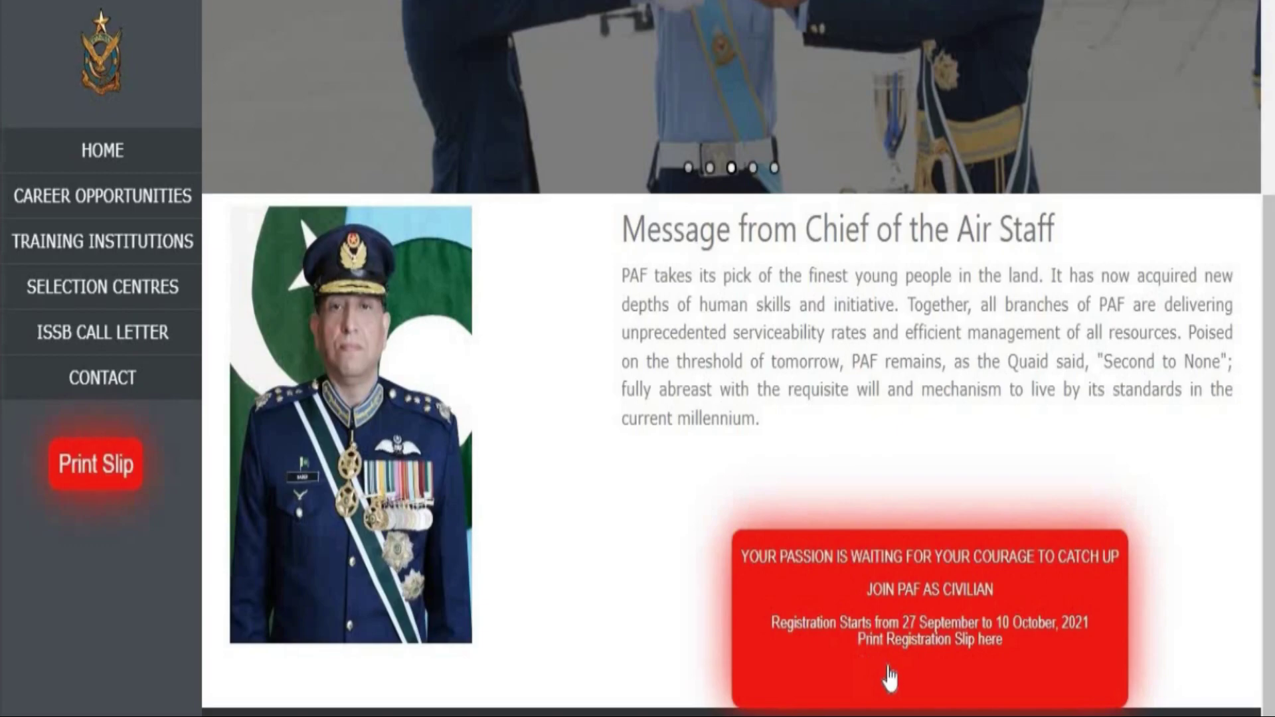
Choose Register Online under Join PAF as Civilian and submit the applicant's CNIC number.
click(888, 678)
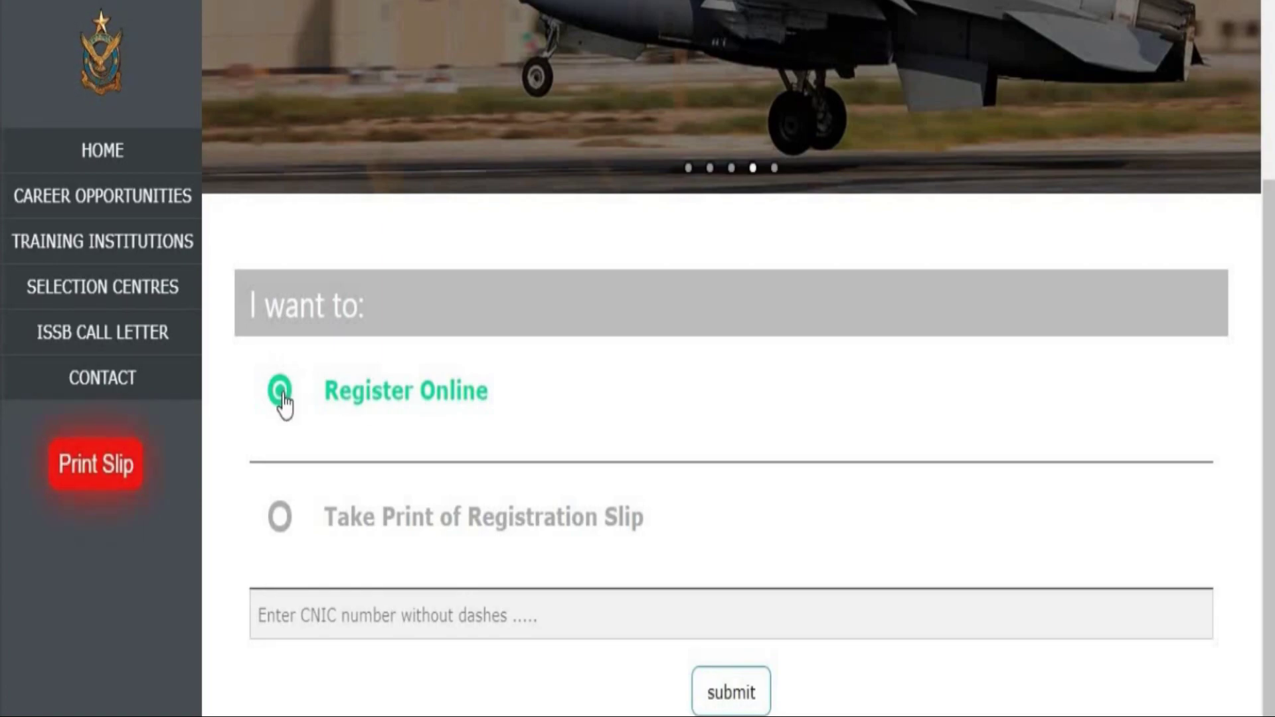
click(412, 606)
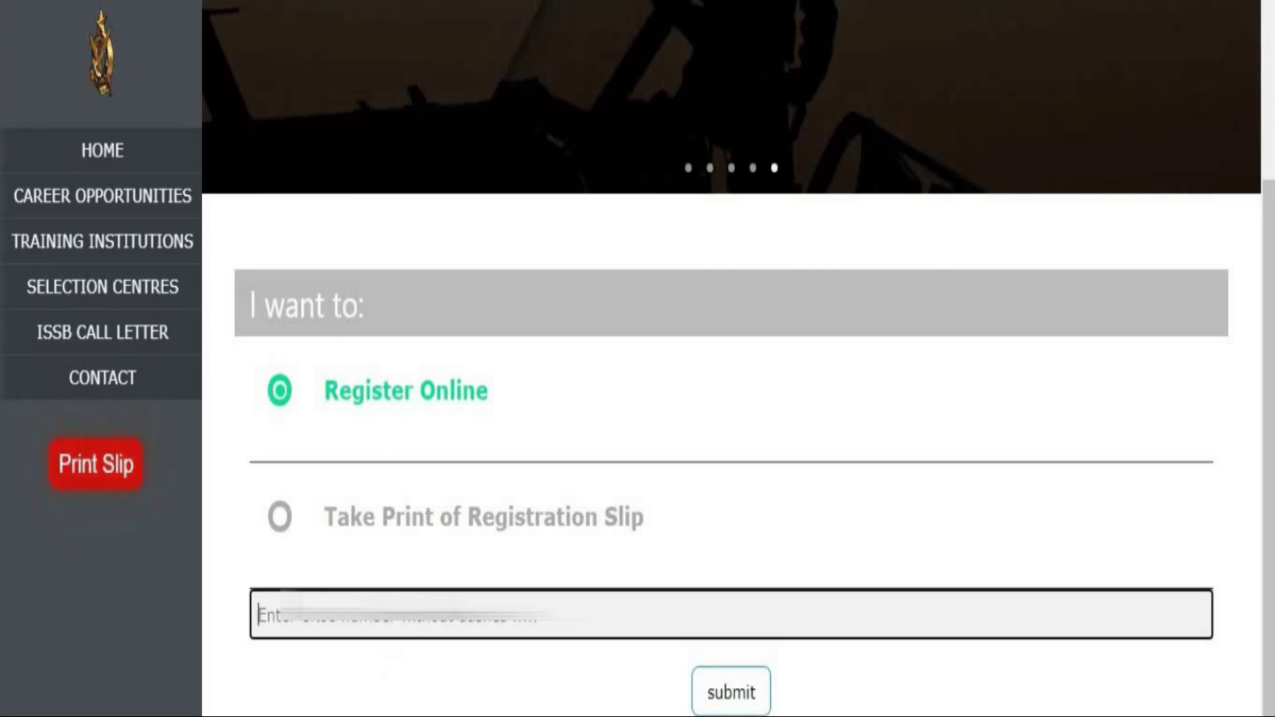
key(ctrl+v)
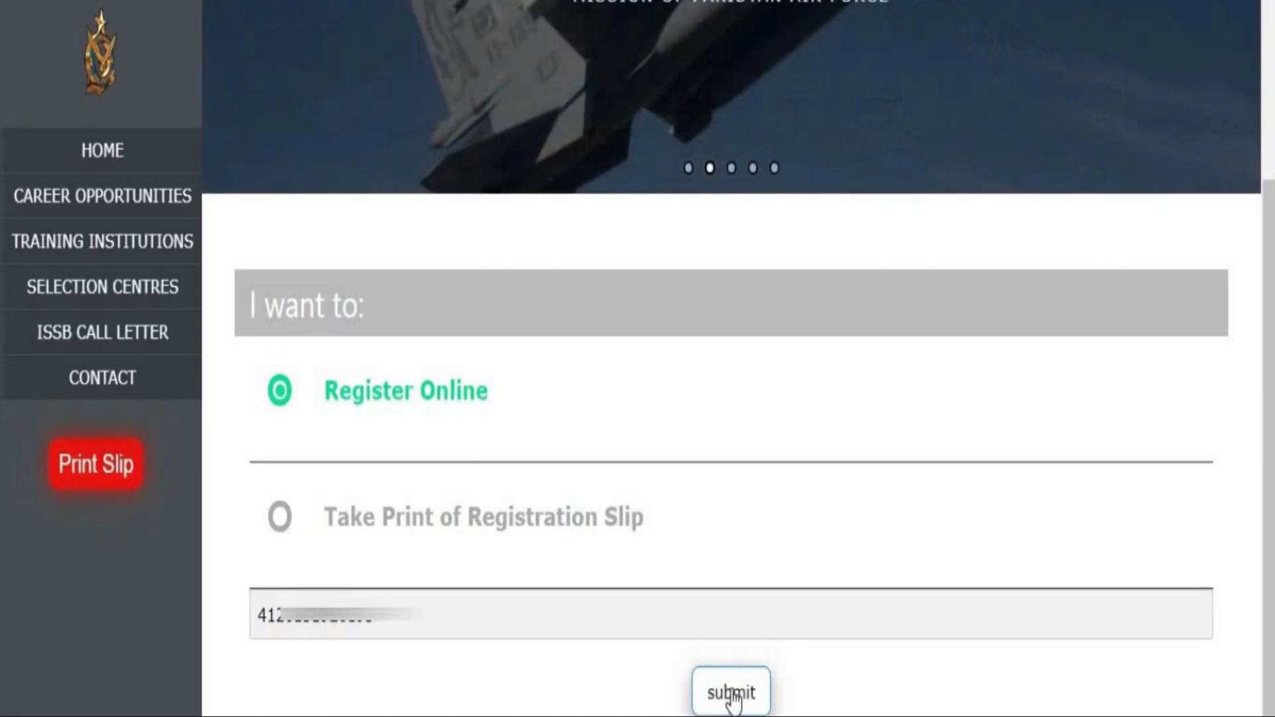
click(733, 694)
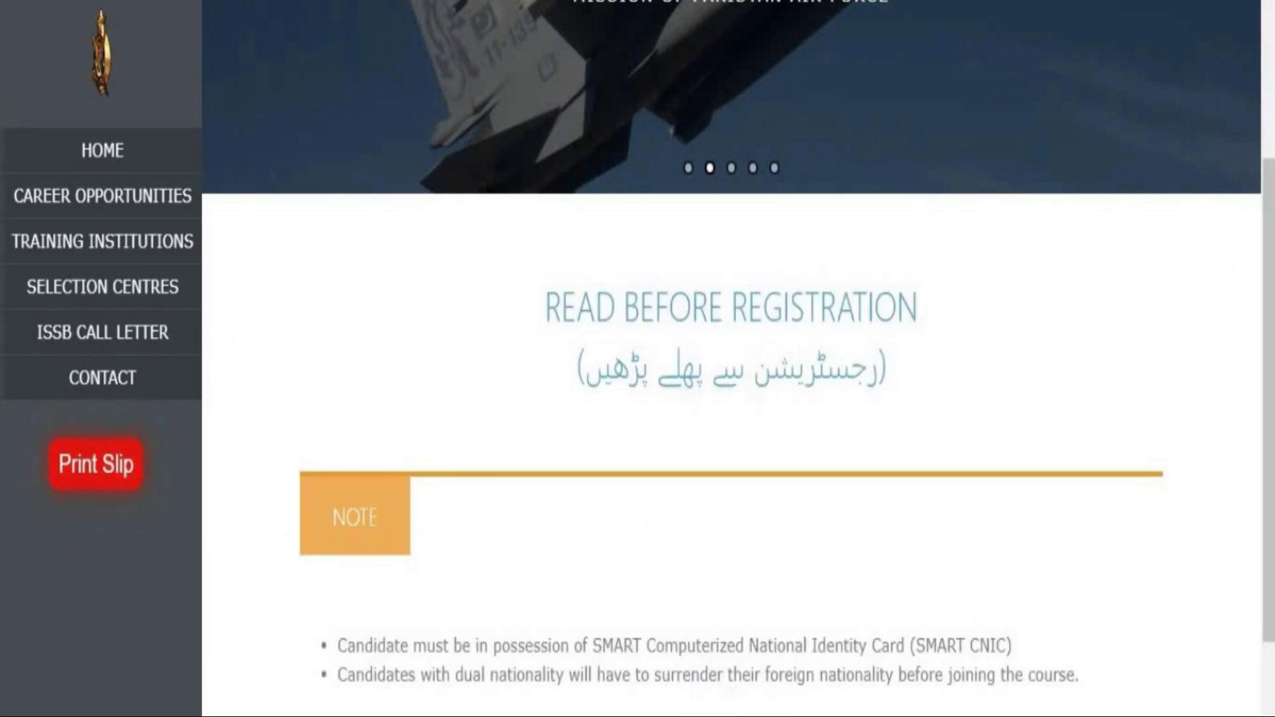
scroll(731, 398, down, 3)
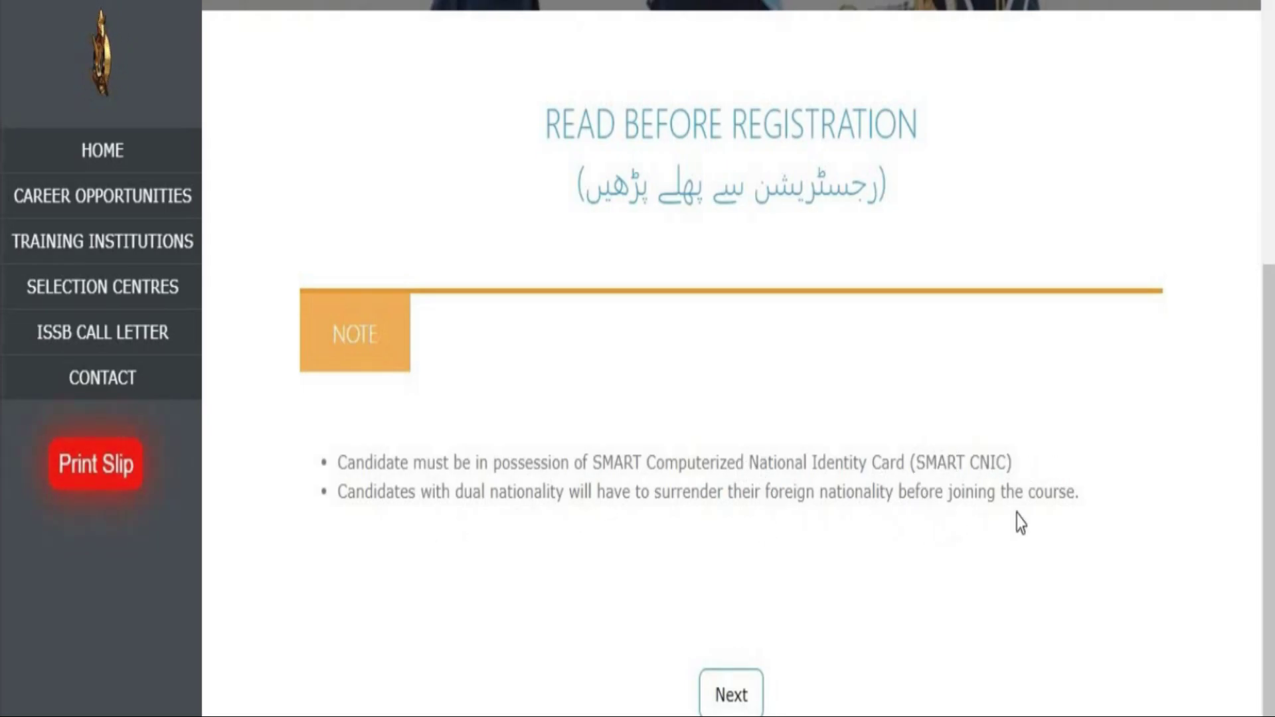
Continue past the notice, read the ineligibility conditions, and view the approved rural areas list.
click(733, 696)
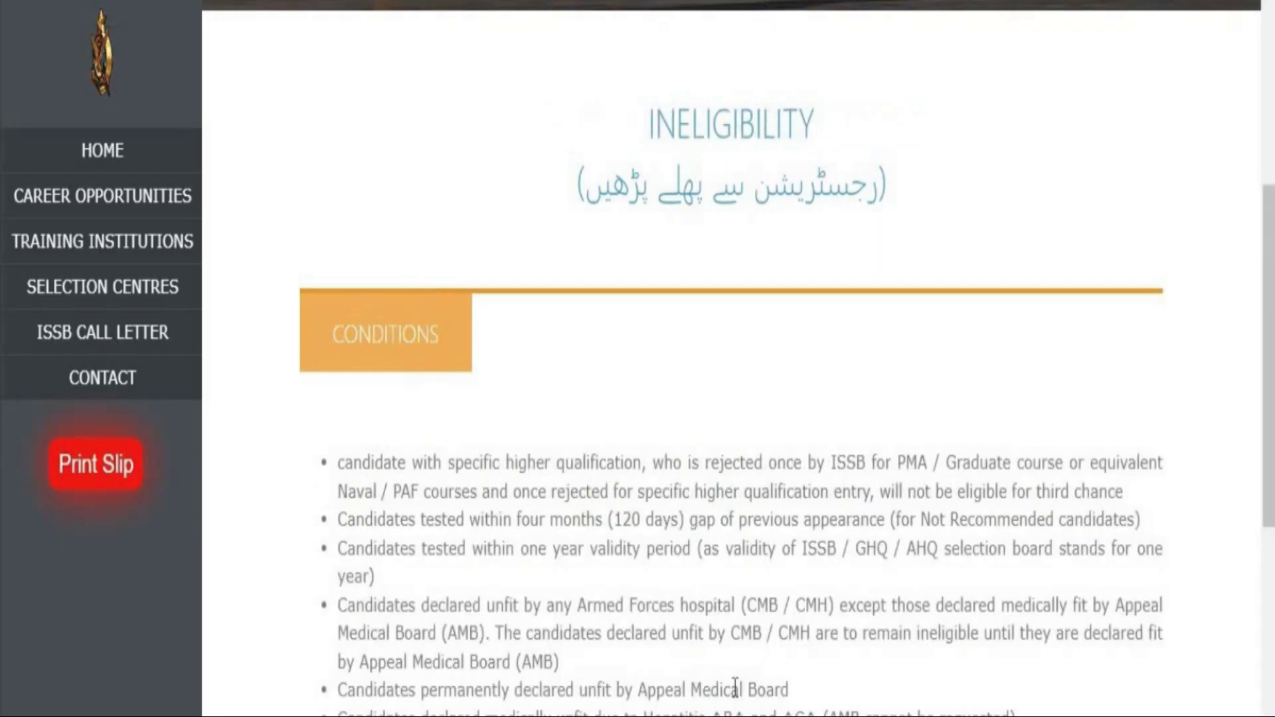
scroll(735, 688, down, 5)
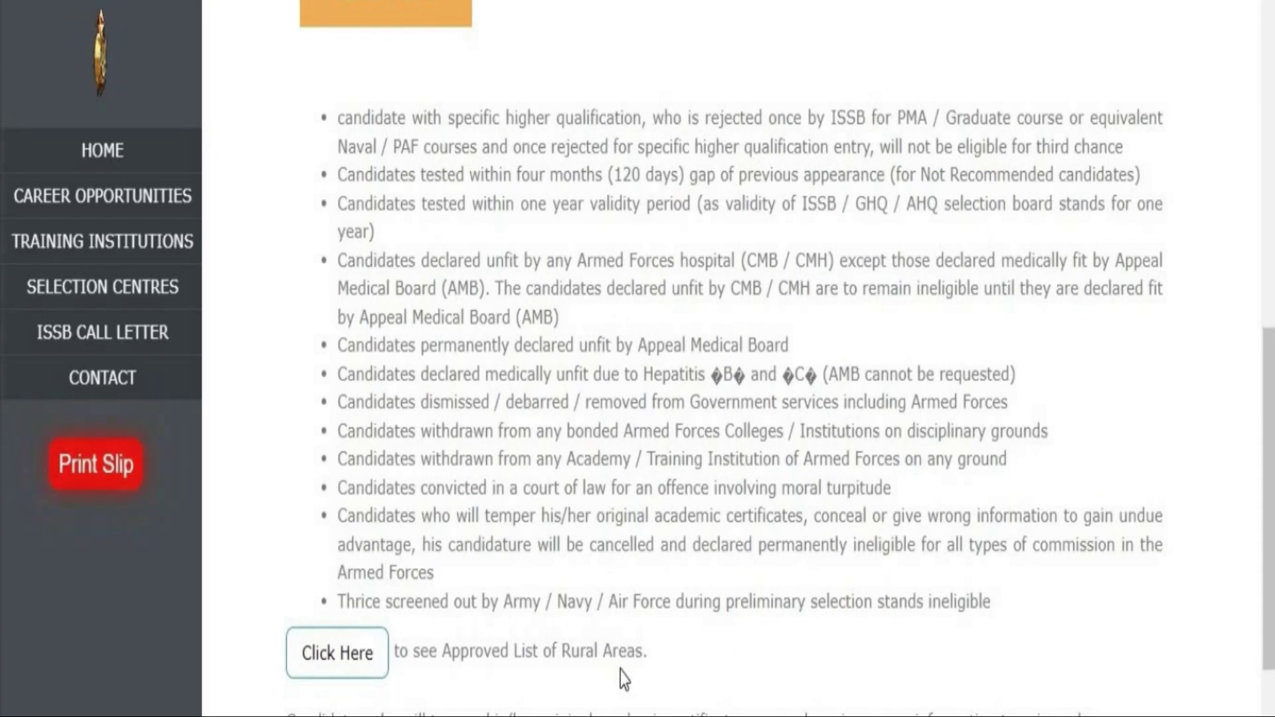
scroll(646, 680, down, 4)
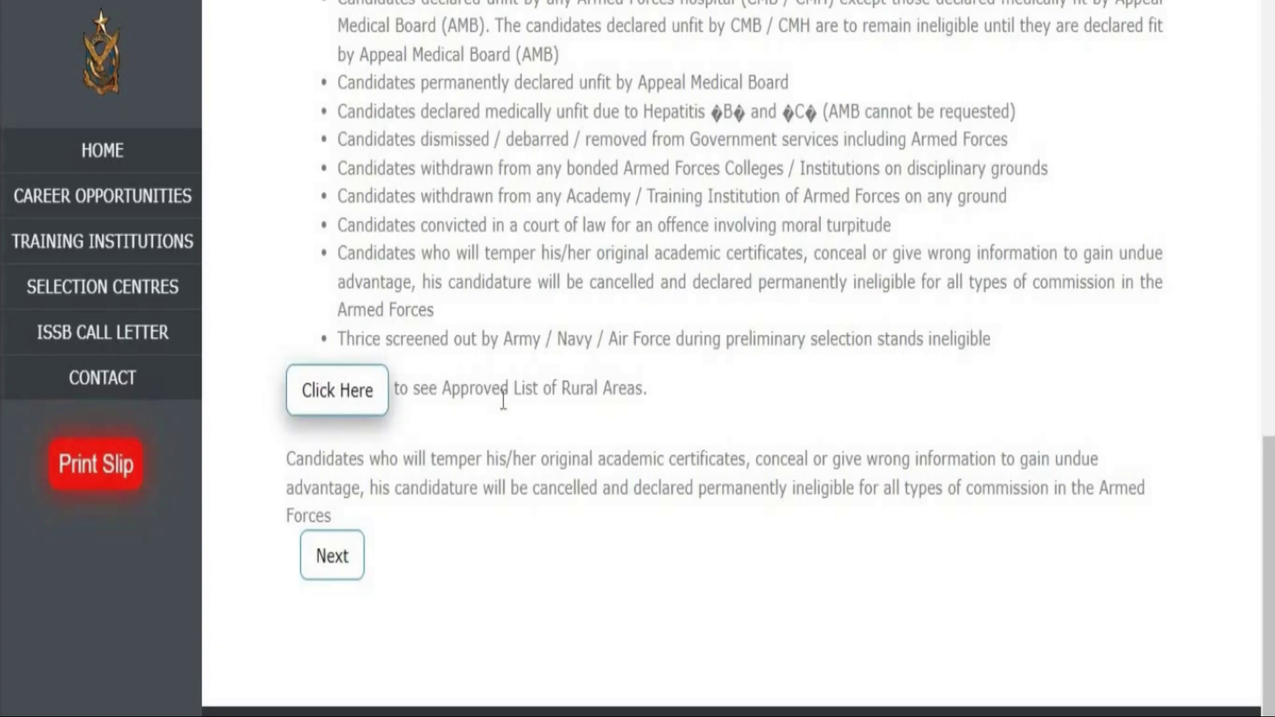
click(348, 397)
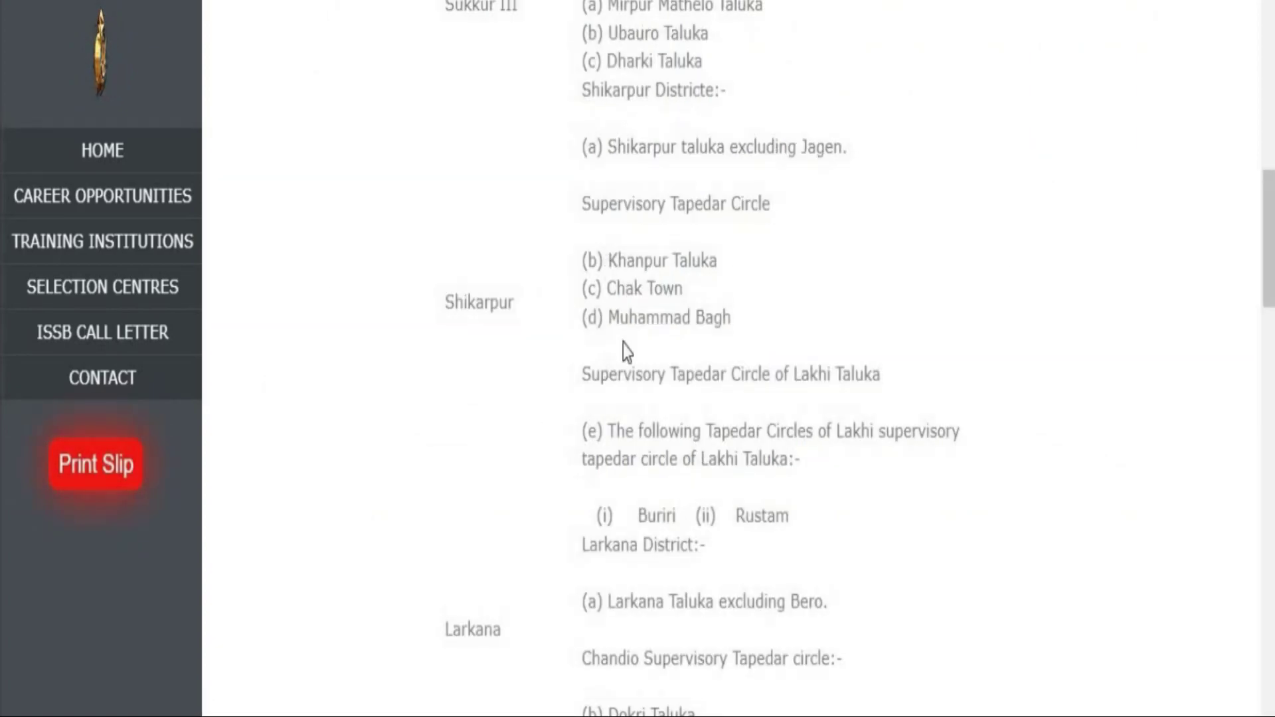
Scroll the rural areas list down to Azad Jammu Kashmir, then return to the ineligibility conditions.
drag(1268, 239, 1268, 451)
scroll(726, 195, up, 20)
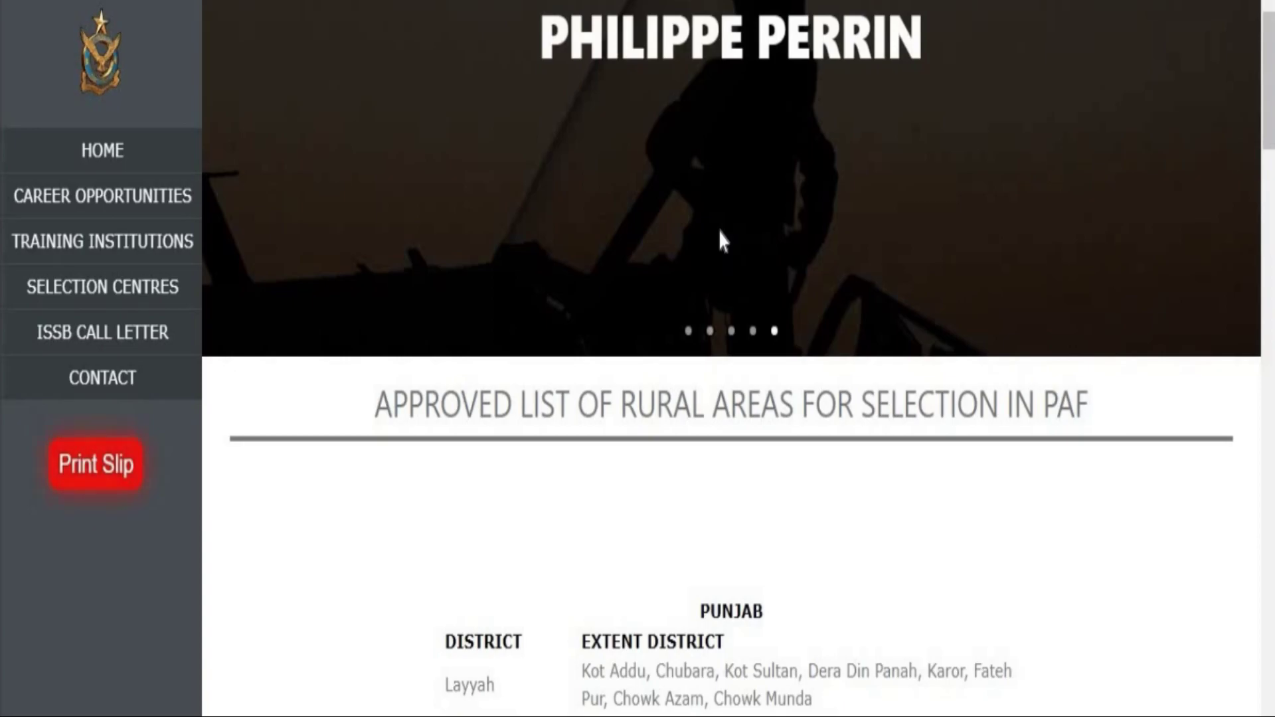
scroll(365, 407, down, 20)
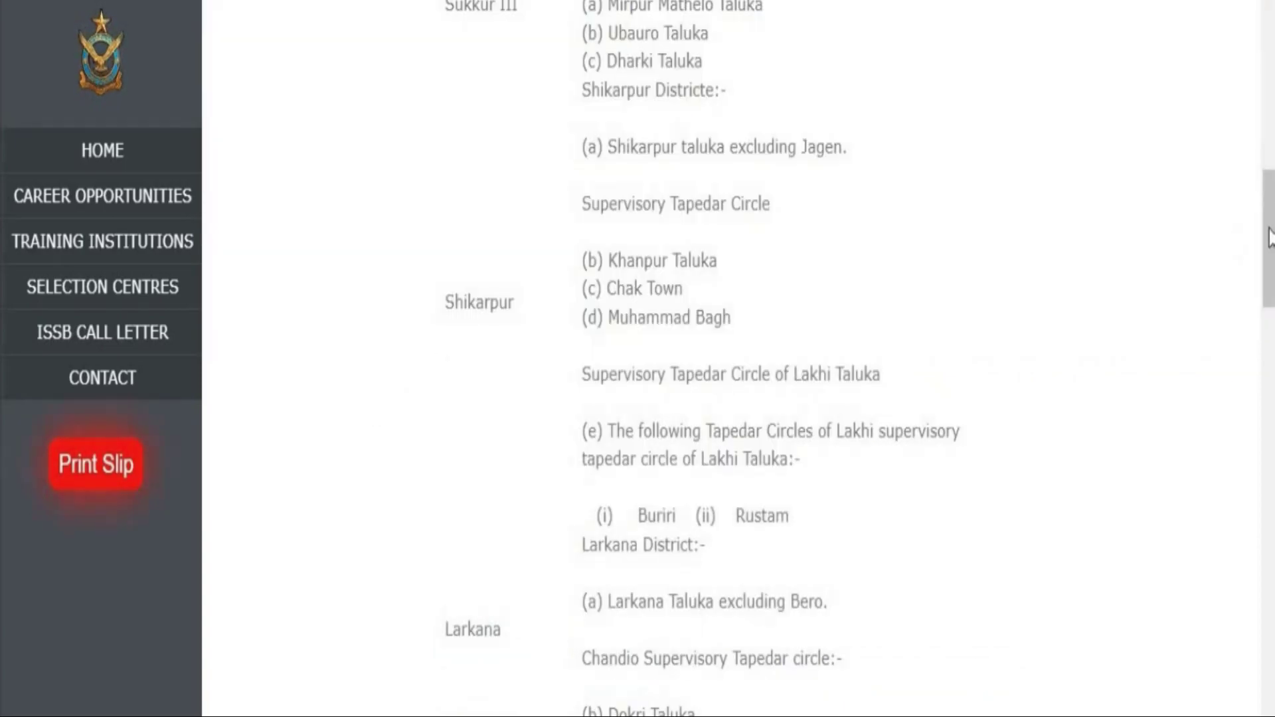
scroll(731, 358, down, 20)
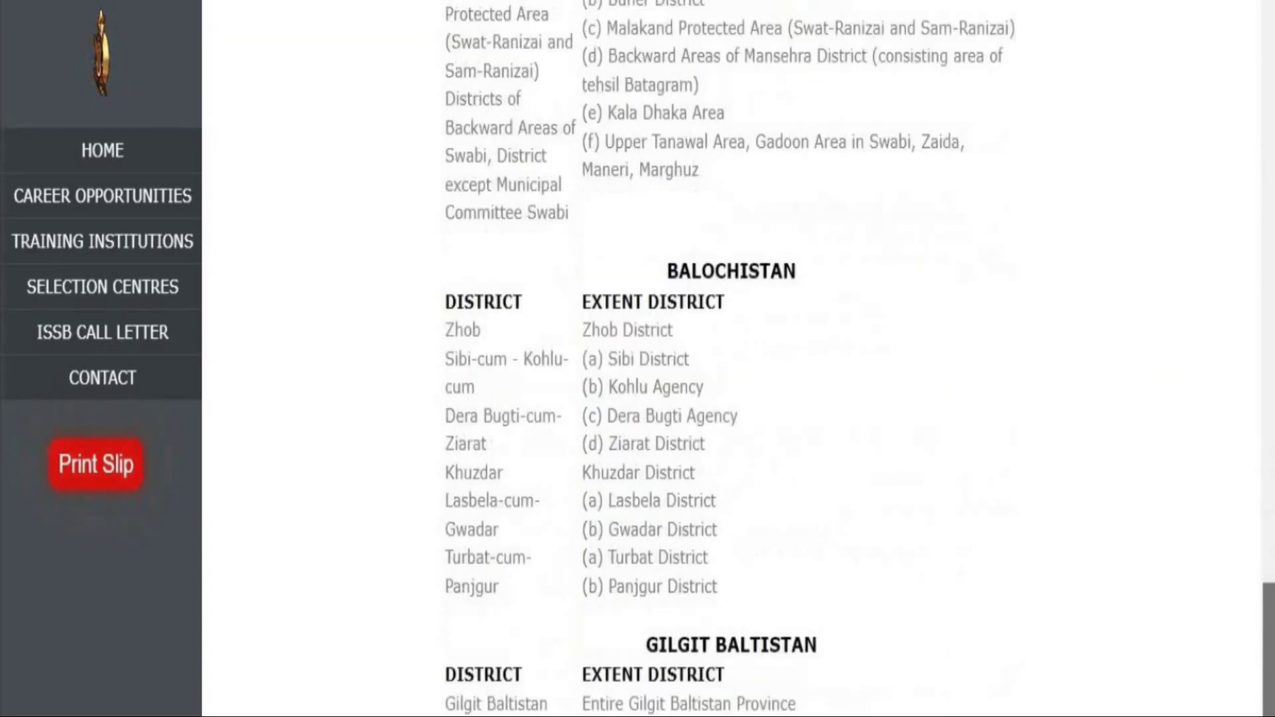
scroll(531, 641, down, 5)
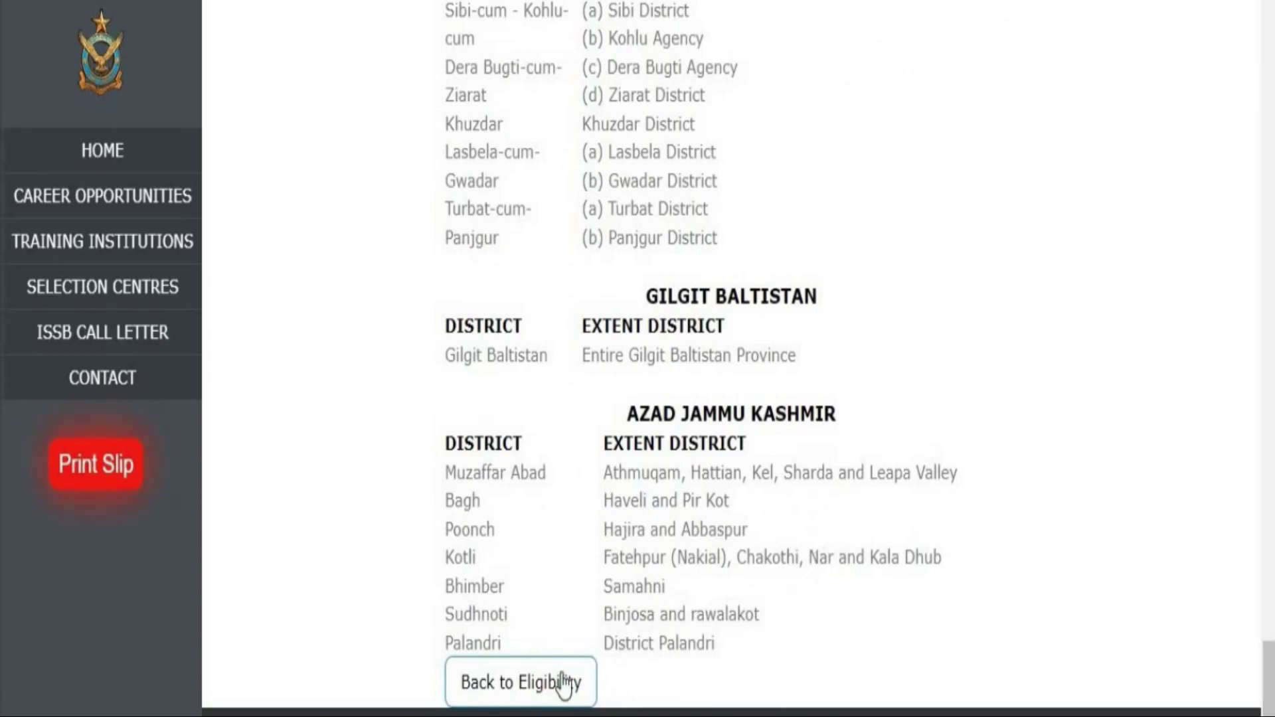
click(565, 682)
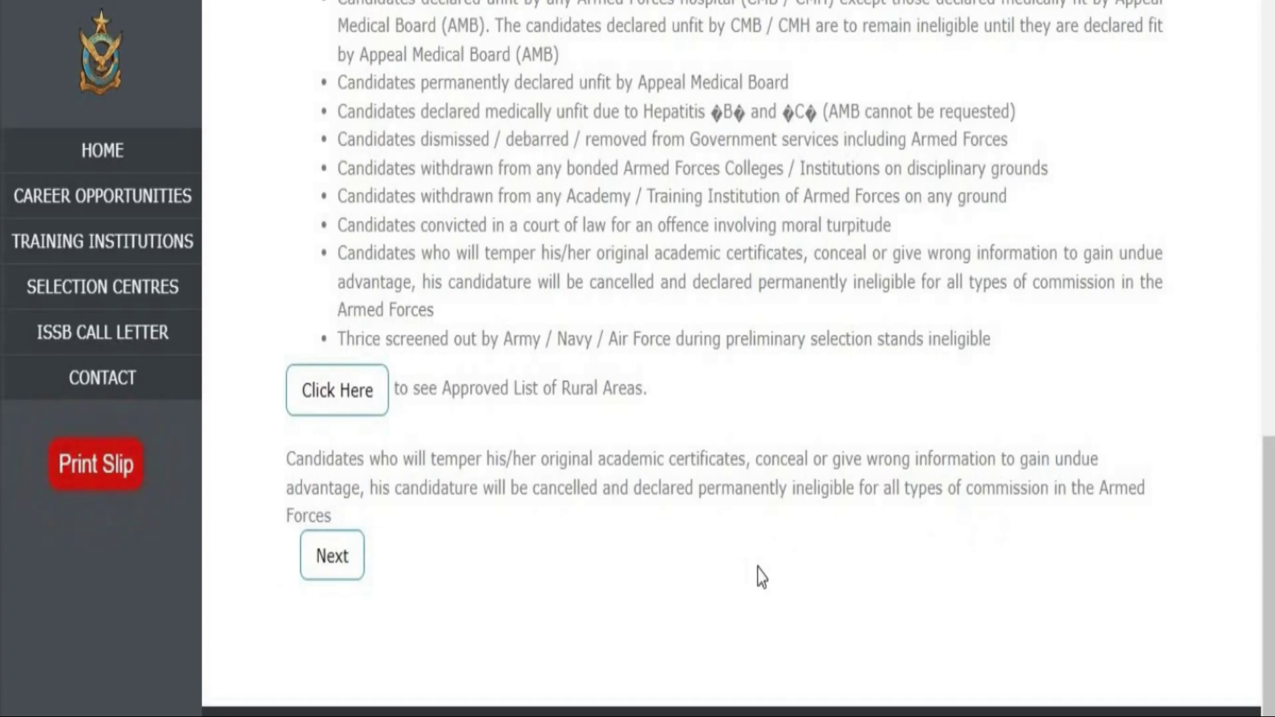
Apply for Upper Division Clerk (UDC) (BPS-11) from the list of offered posts.
click(332, 556)
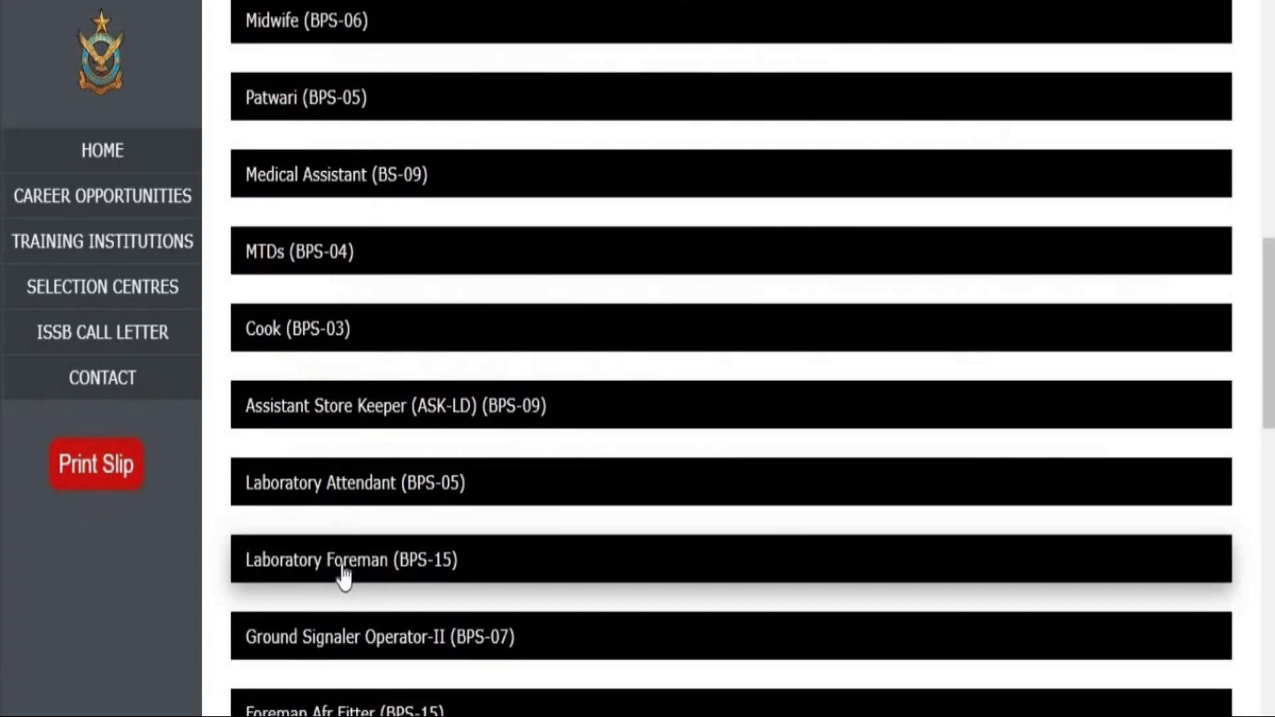
mouse_move(1266, 284)
mouse_down()
mouse_move(1270, 130)
mouse_move(1270, 637)
mouse_up()
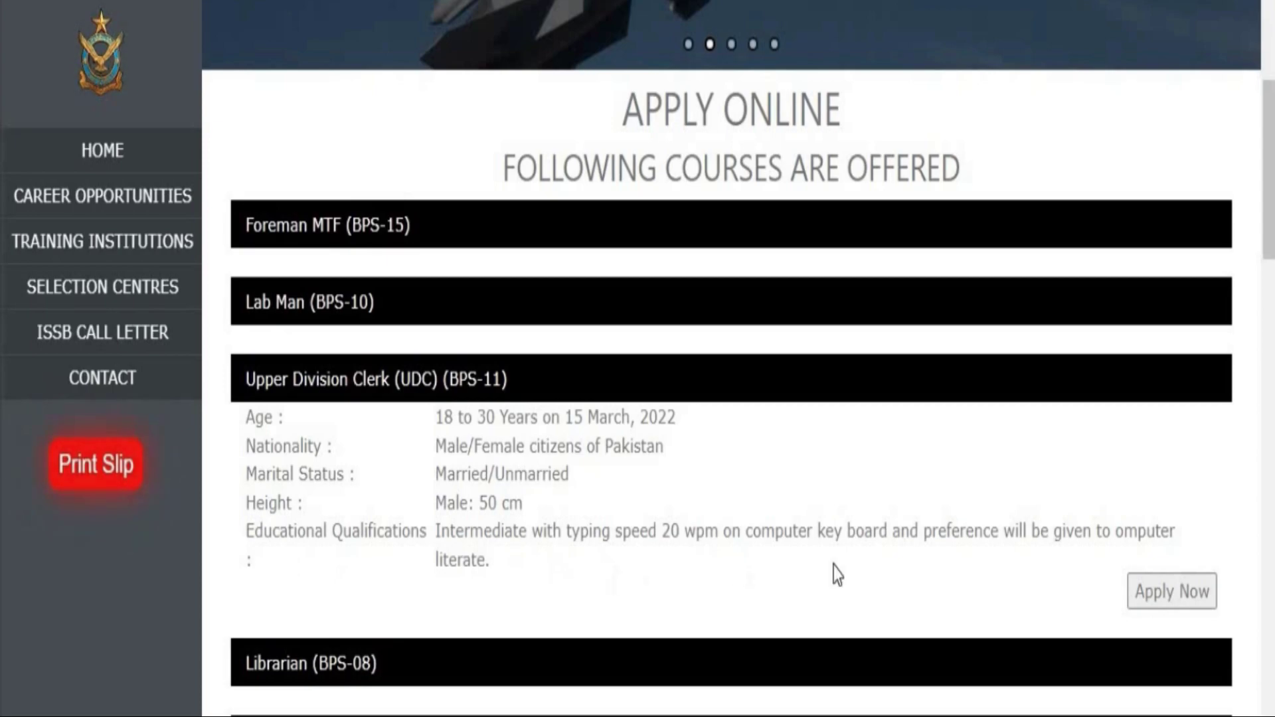
click(1166, 601)
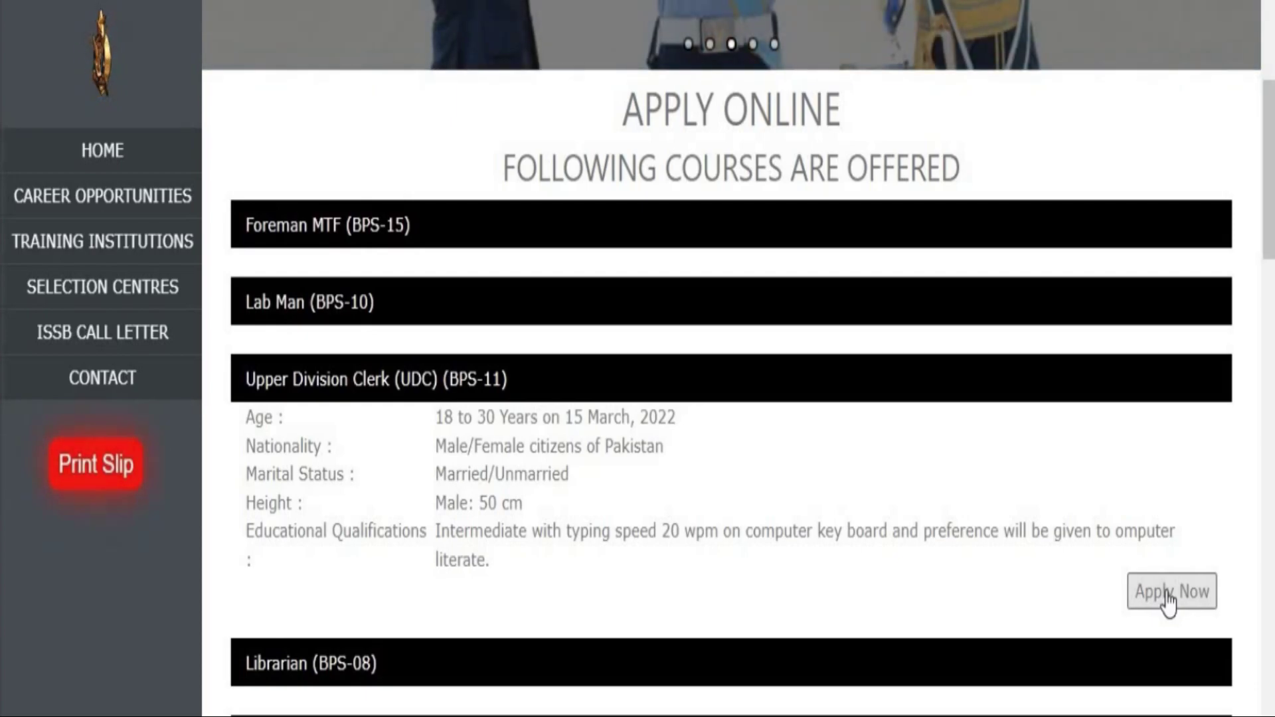
click(1169, 594)
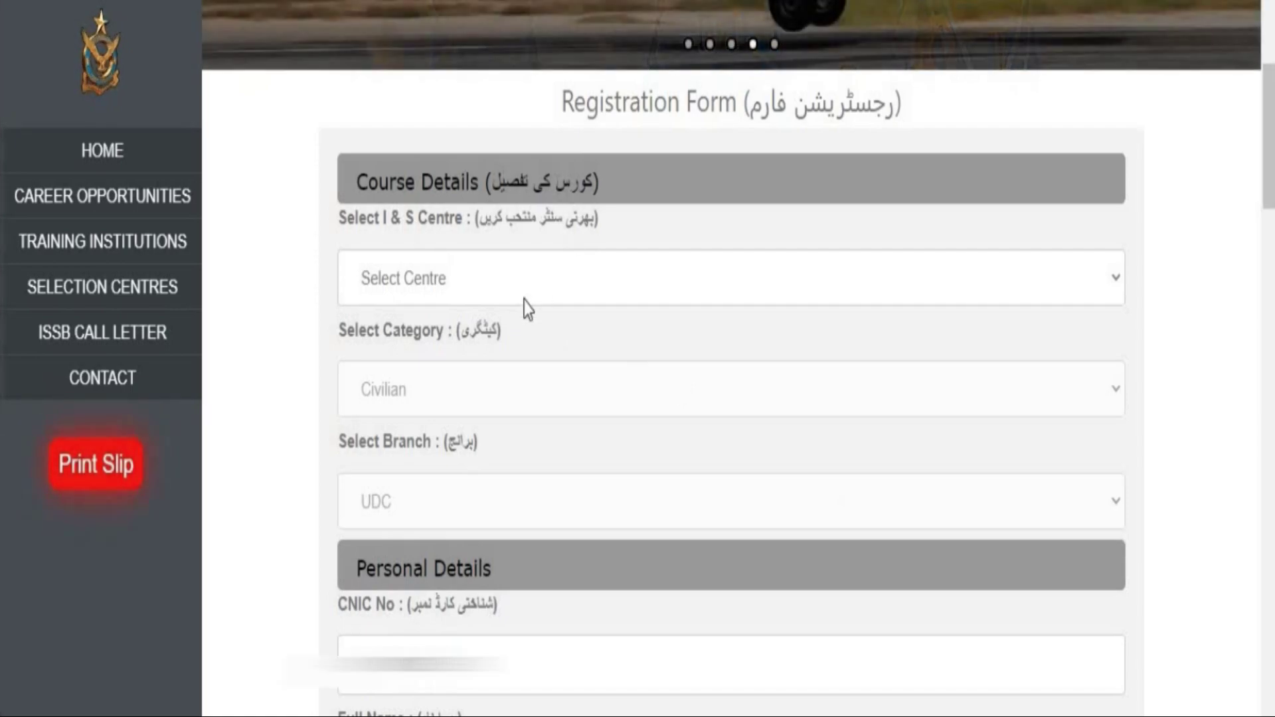
click(507, 279)
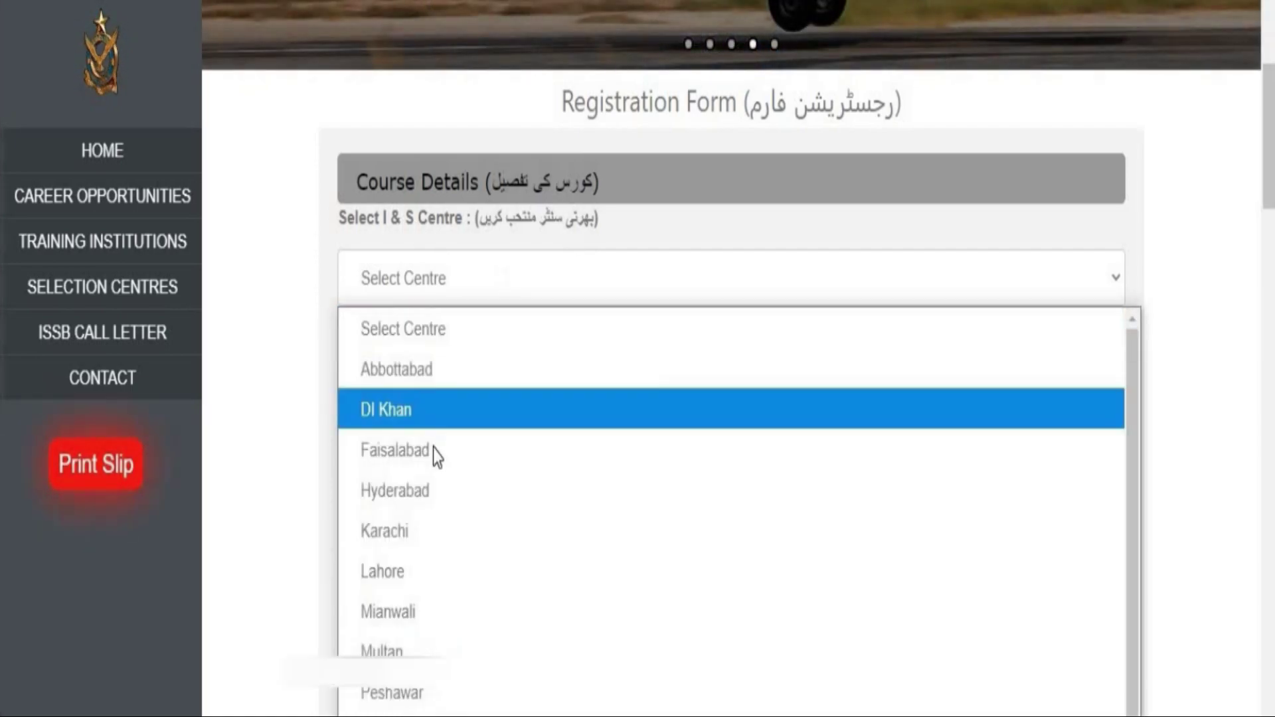
click(431, 490)
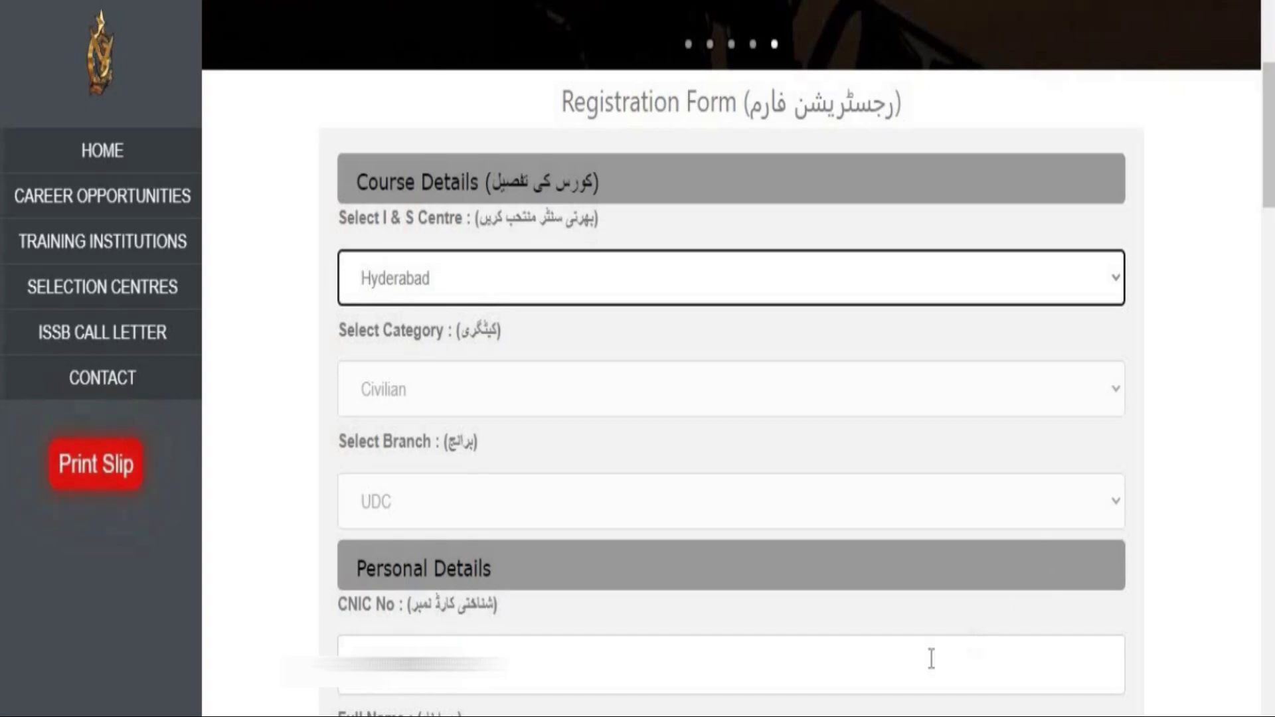
scroll(569, 339, down, 5)
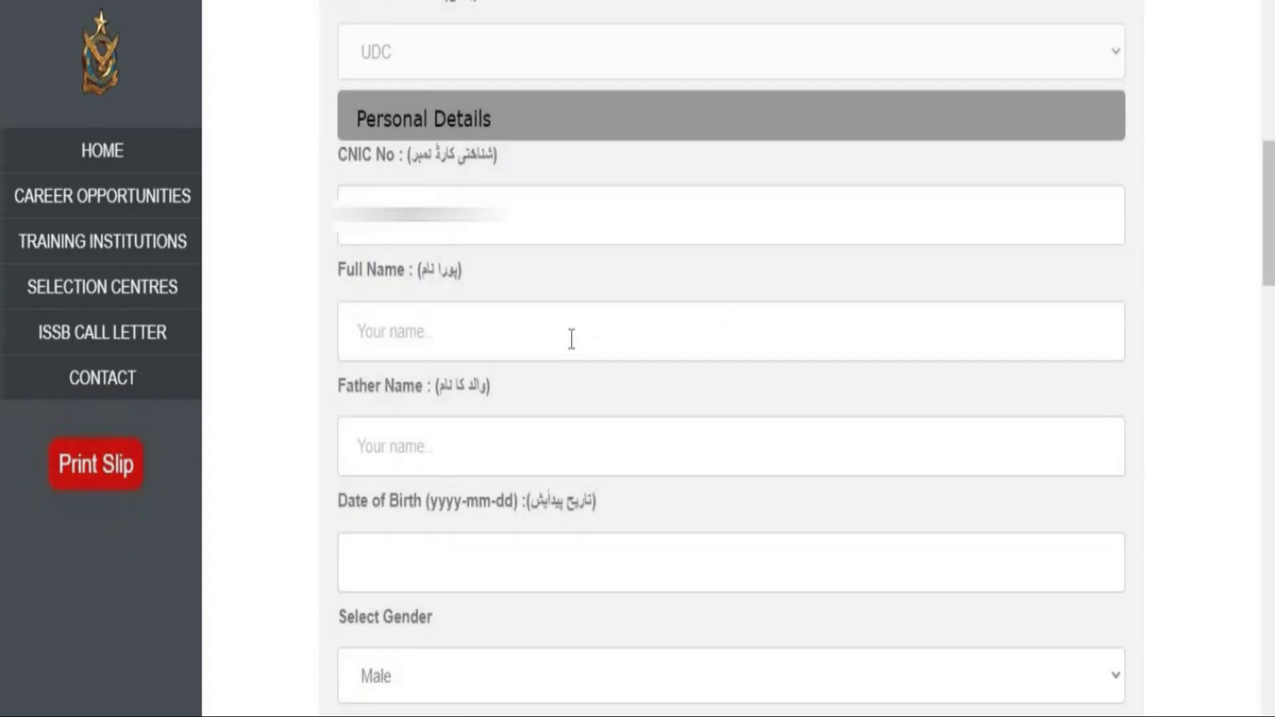
click(569, 338)
key(Tab)
key(Tab)
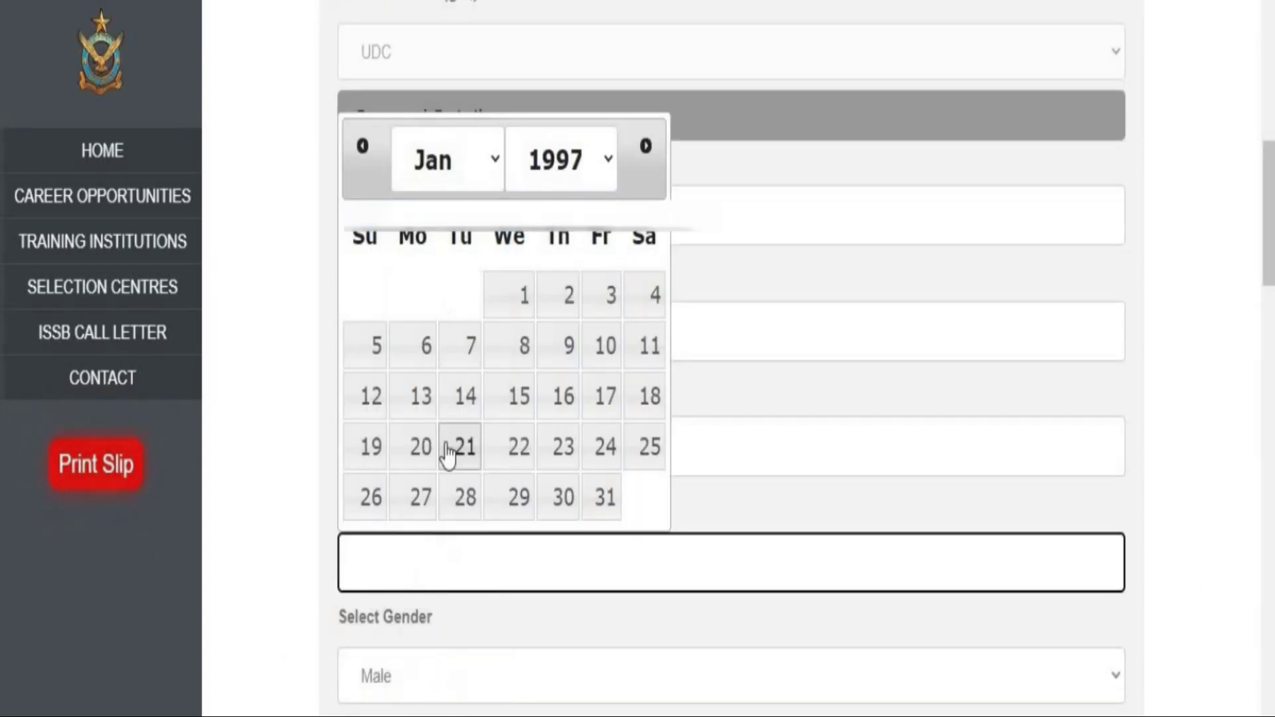
click(429, 452)
Select 161 as the applicant's height.
click(518, 675)
scroll(512, 506, down, 4)
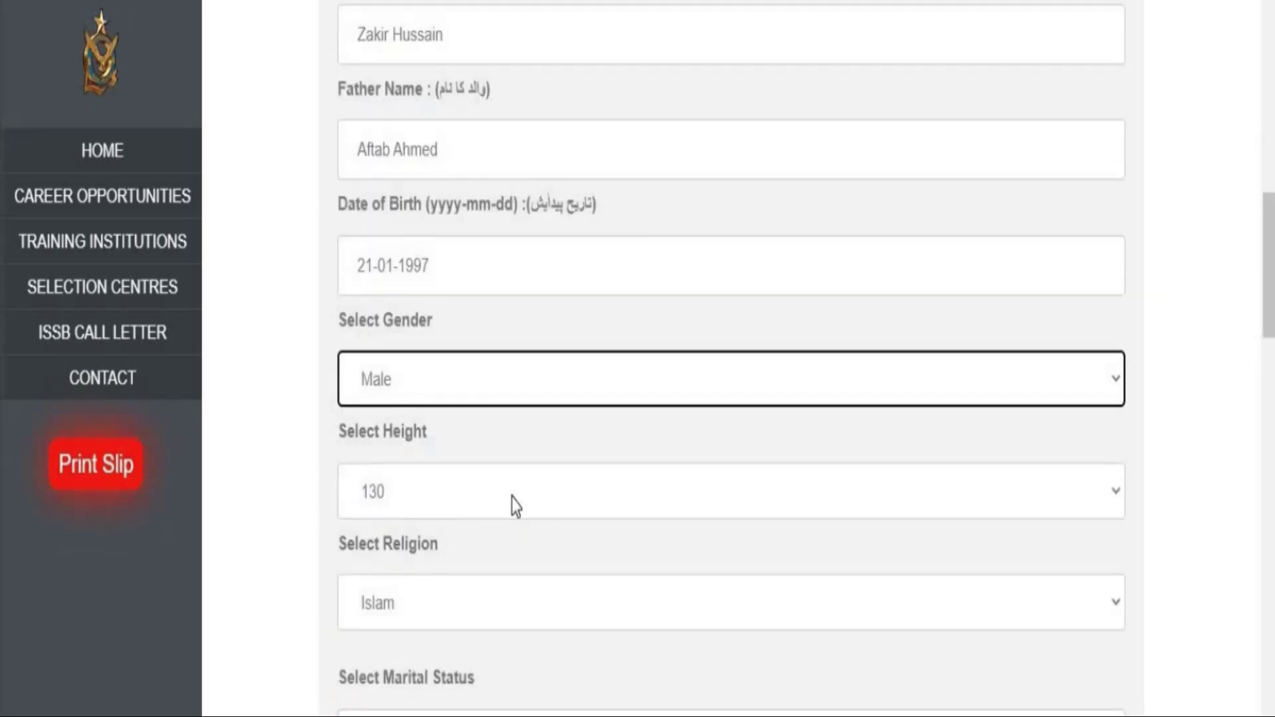
click(515, 506)
scroll(821, 502, down, 5)
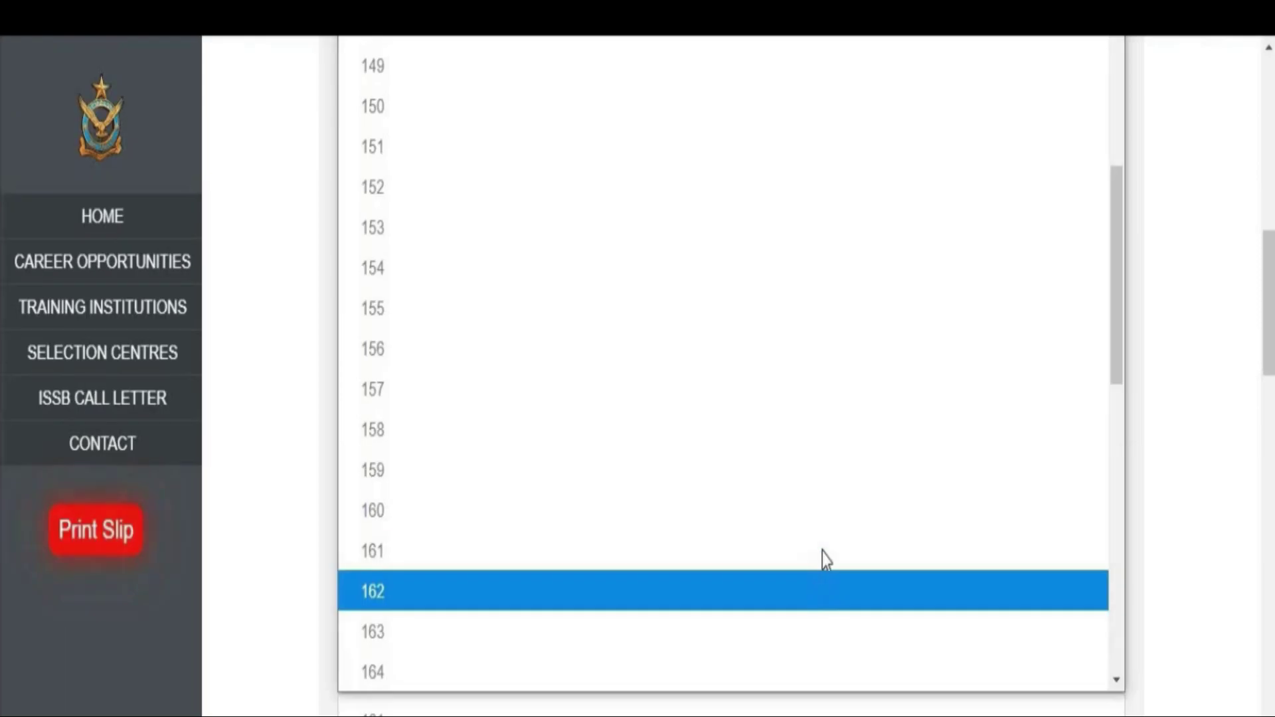
click(826, 557)
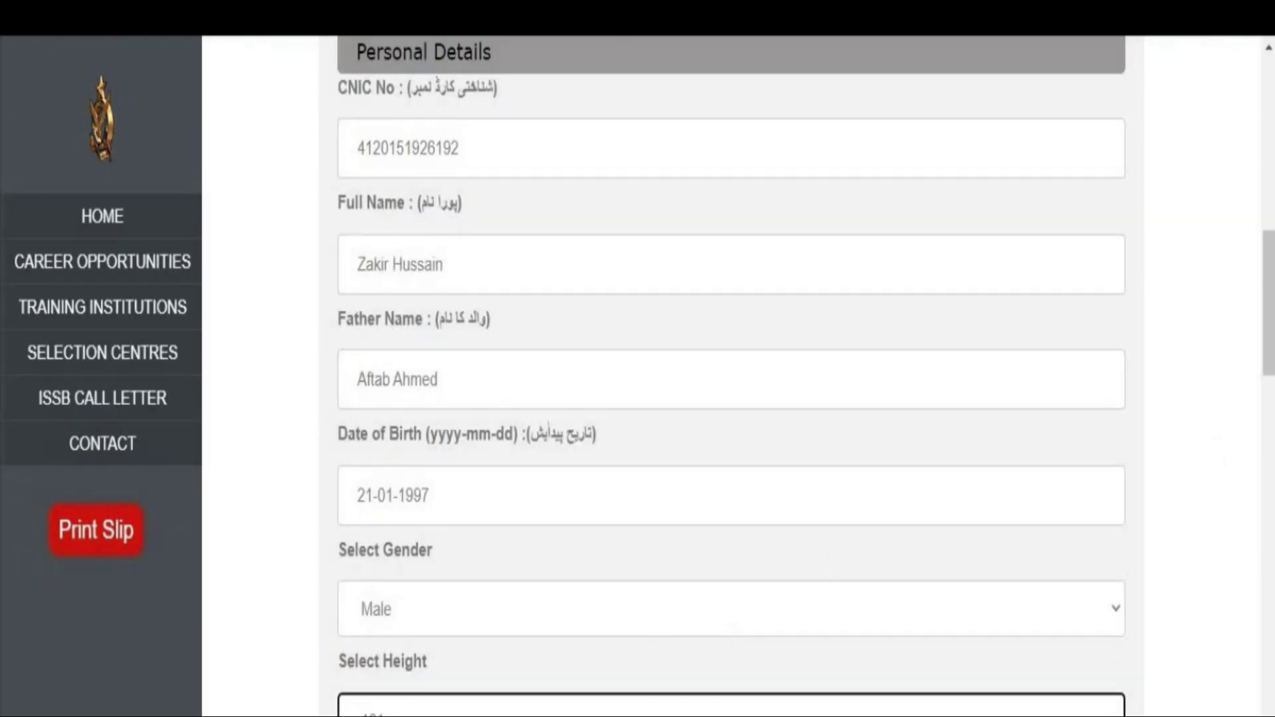
Keep Other as the father's occupation.
scroll(751, 611, down, 8)
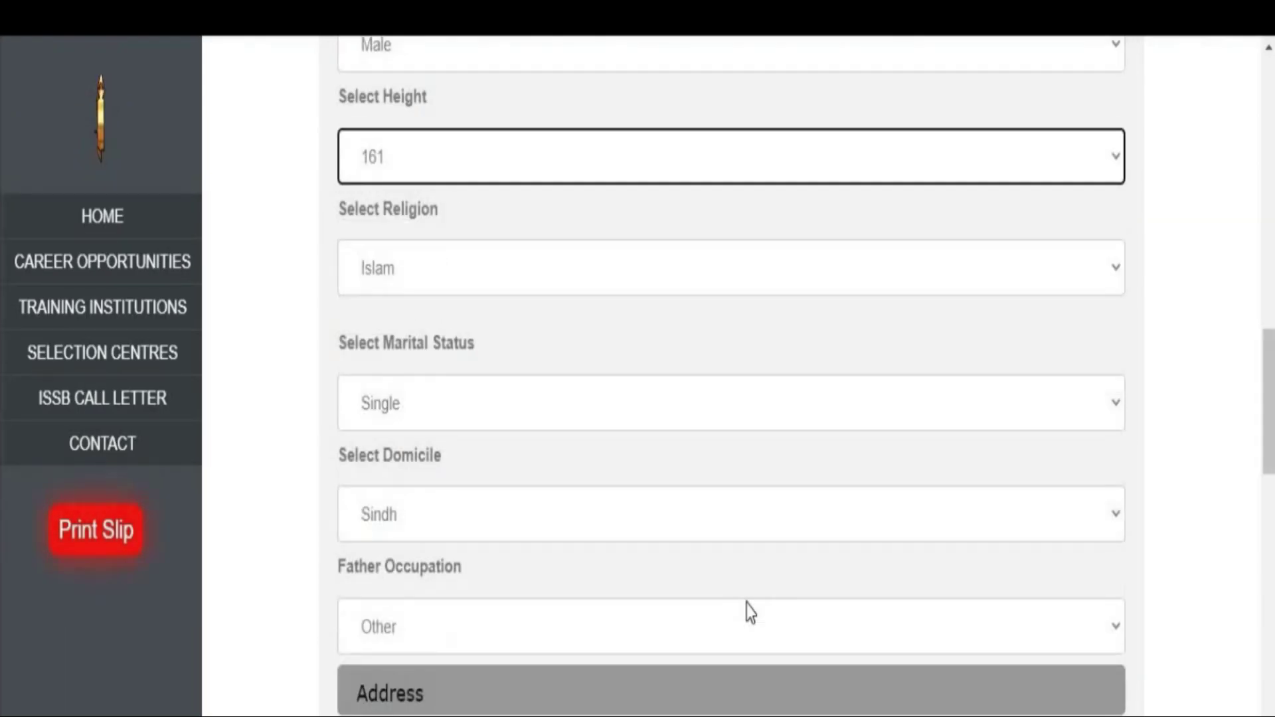
click(735, 630)
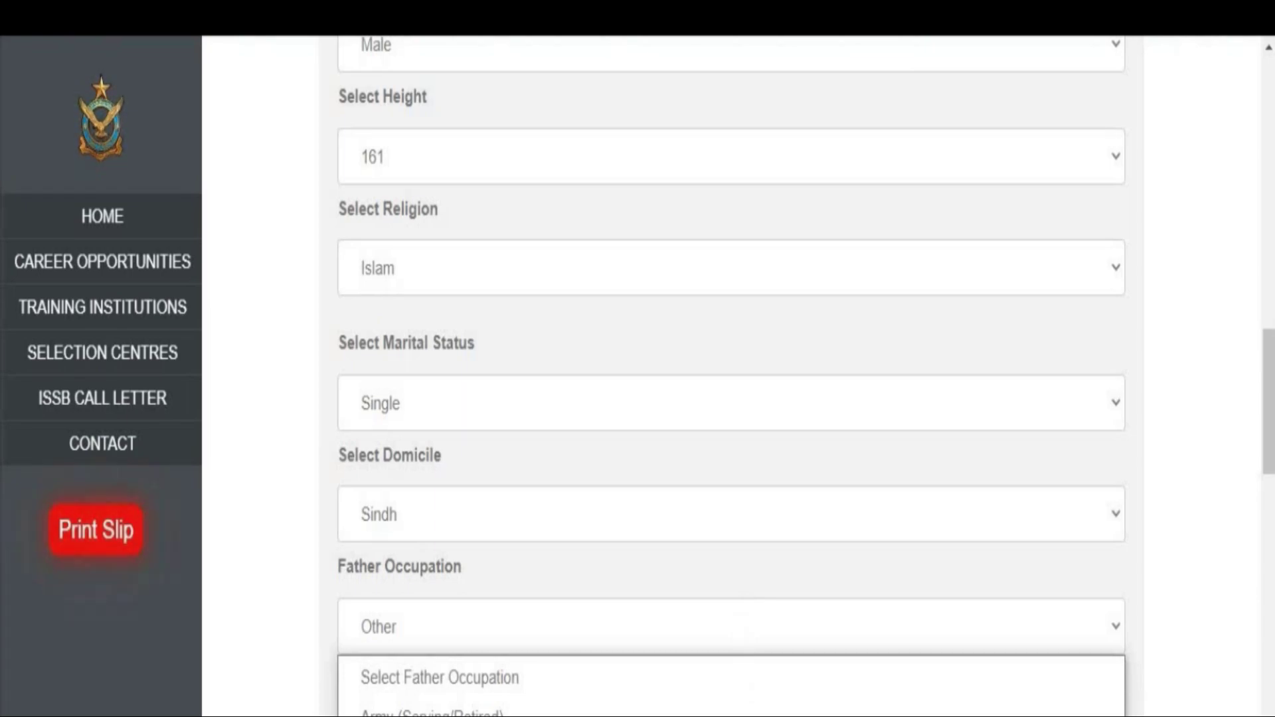
click(738, 629)
Keep KOTRI as the Sindh district for the address.
scroll(1271, 394, down, 2)
scroll(1270, 394, down, 2)
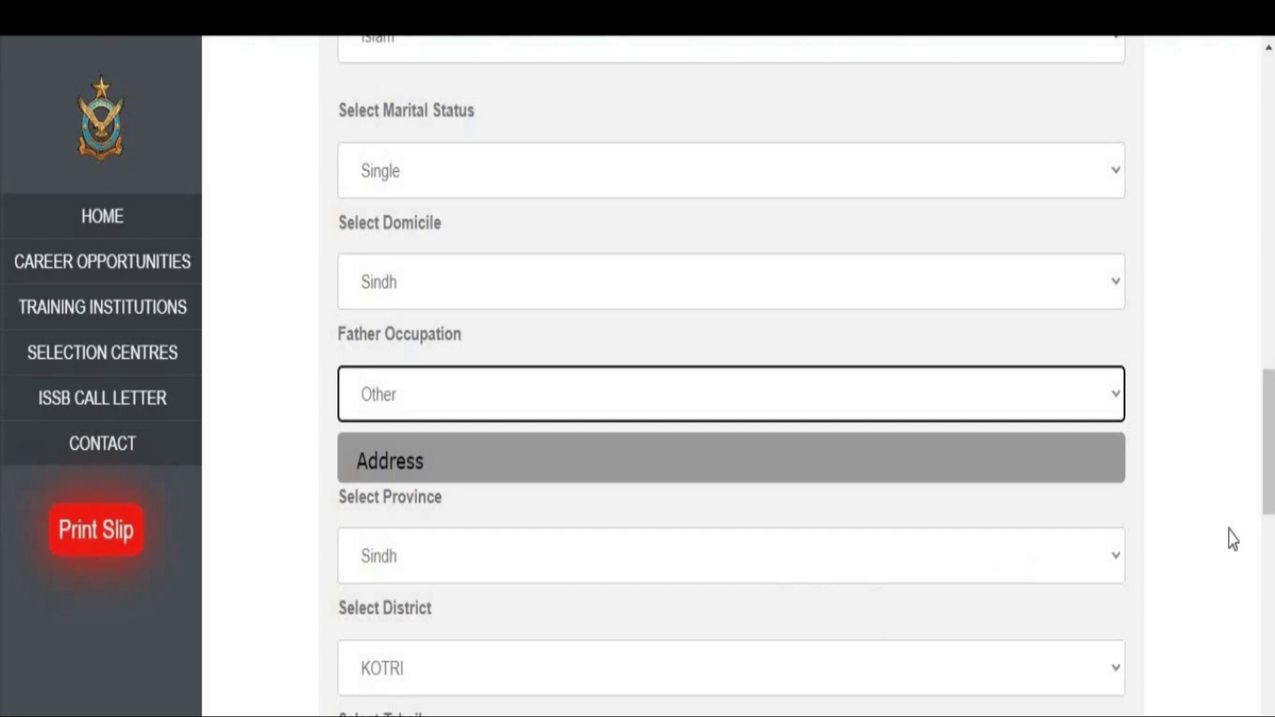
scroll(537, 530, down, 2)
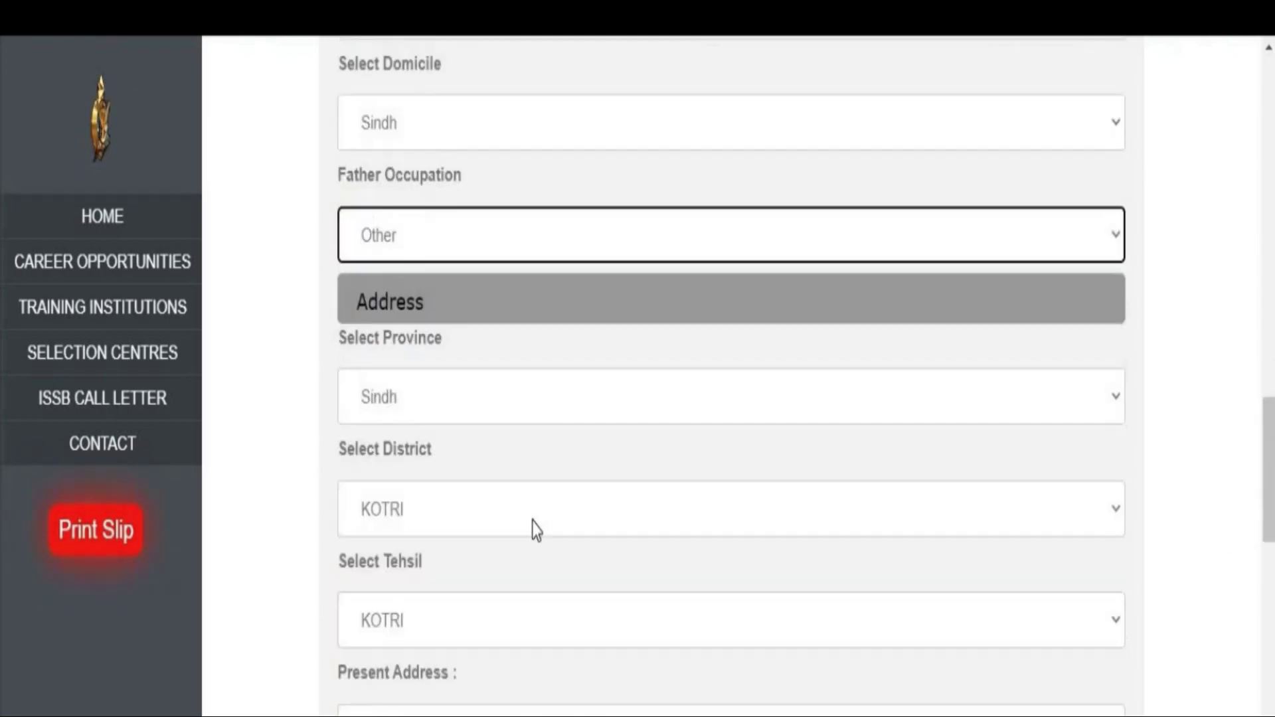
click(537, 530)
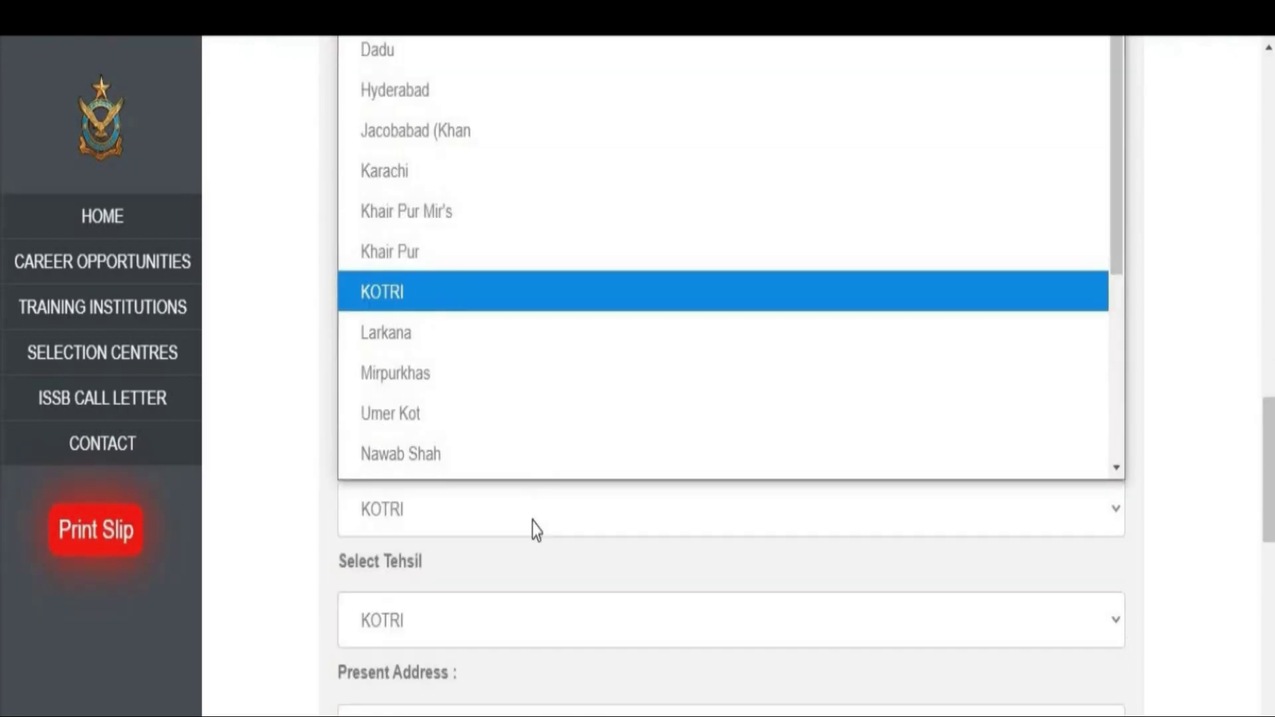
scroll(540, 275, down, 1)
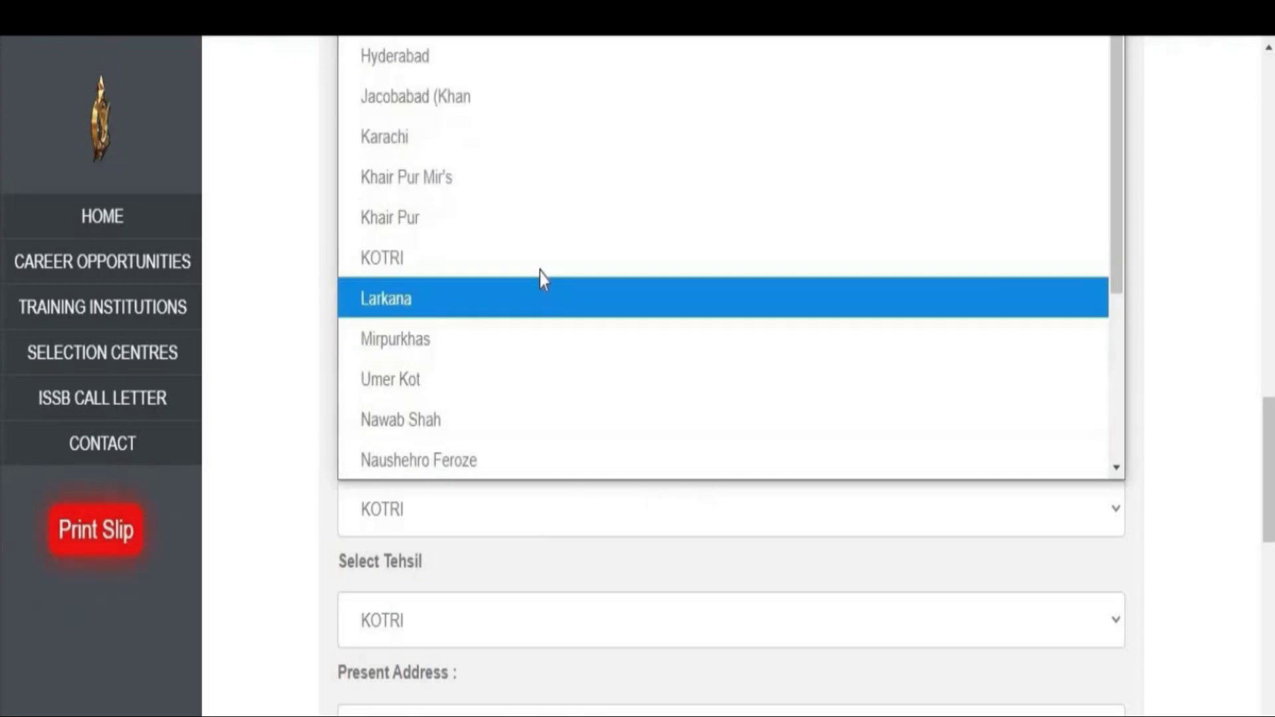
click(540, 270)
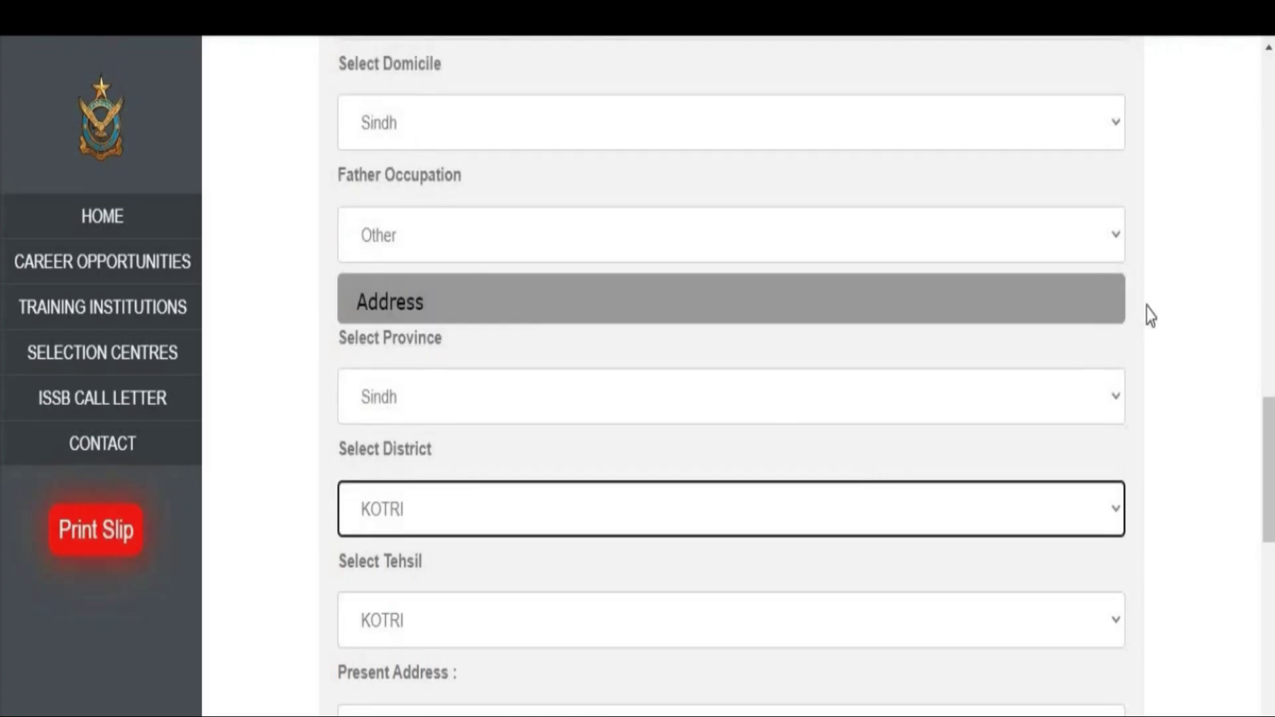
drag(1268, 464, 1268, 490)
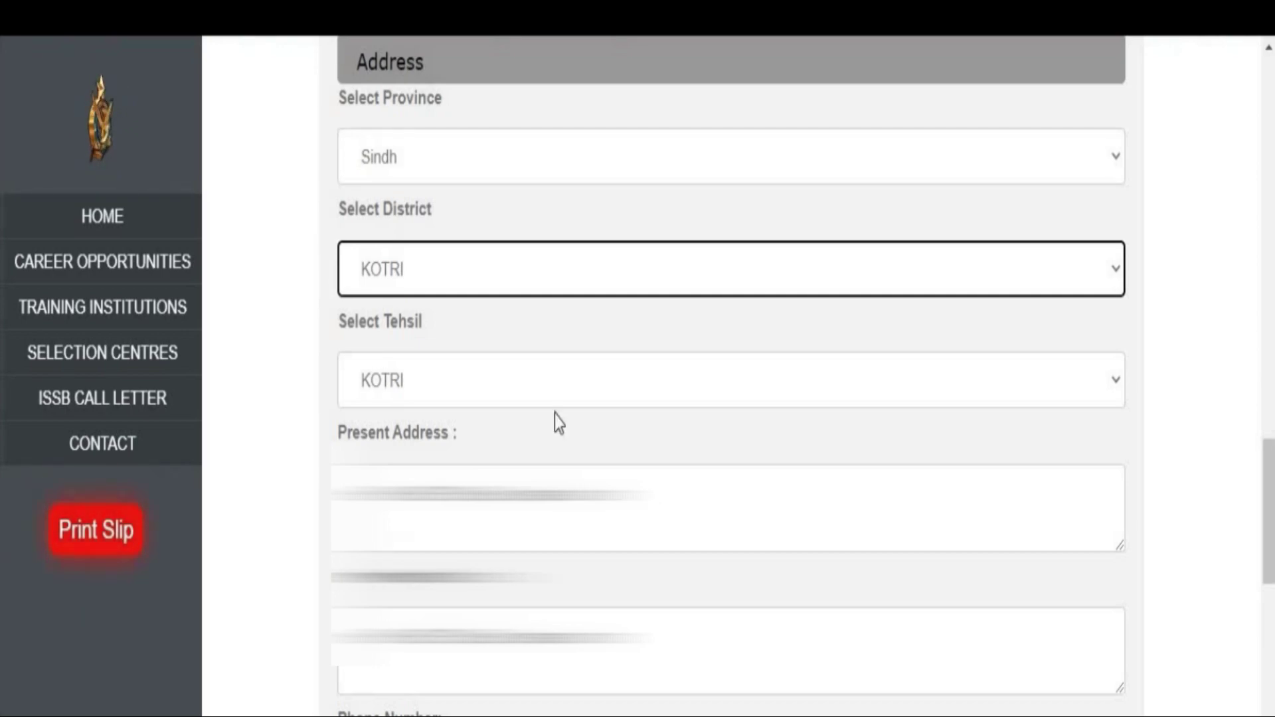
scroll(555, 421, down, 5)
click(545, 456)
Enter the applicant's mobile number and fill in the verification number.
click(471, 589)
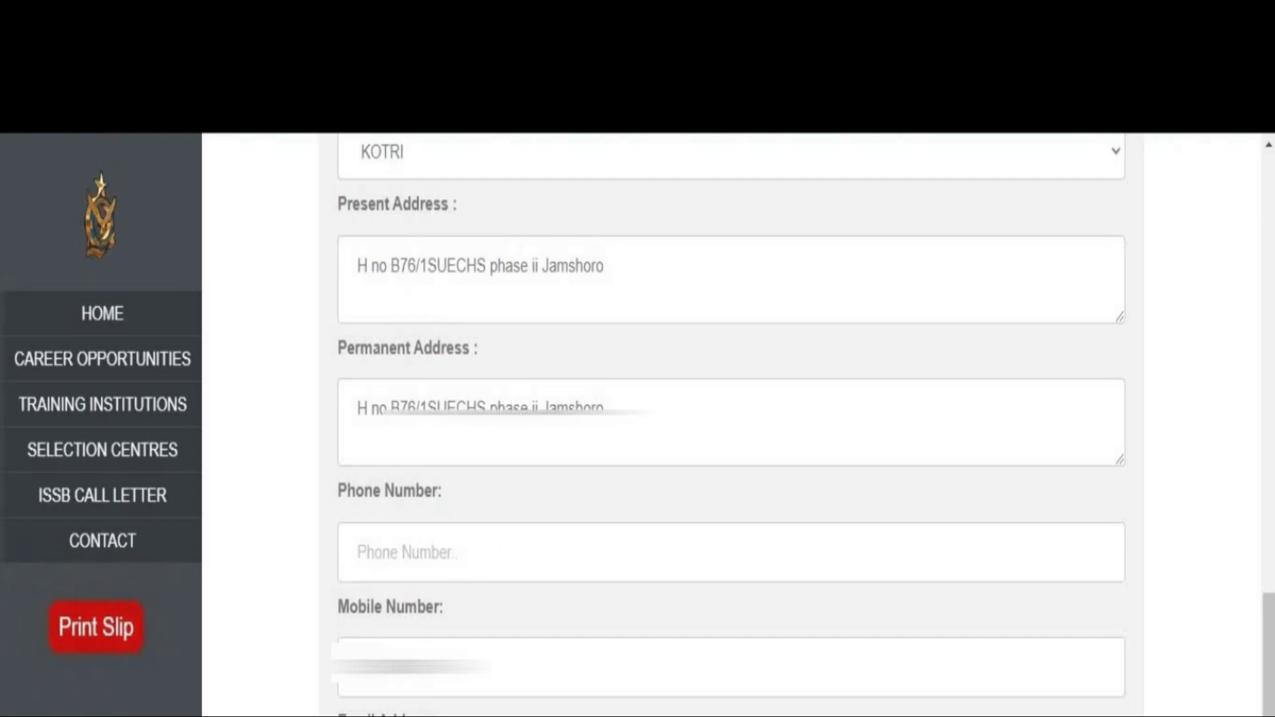
scroll(819, 611, down, 3)
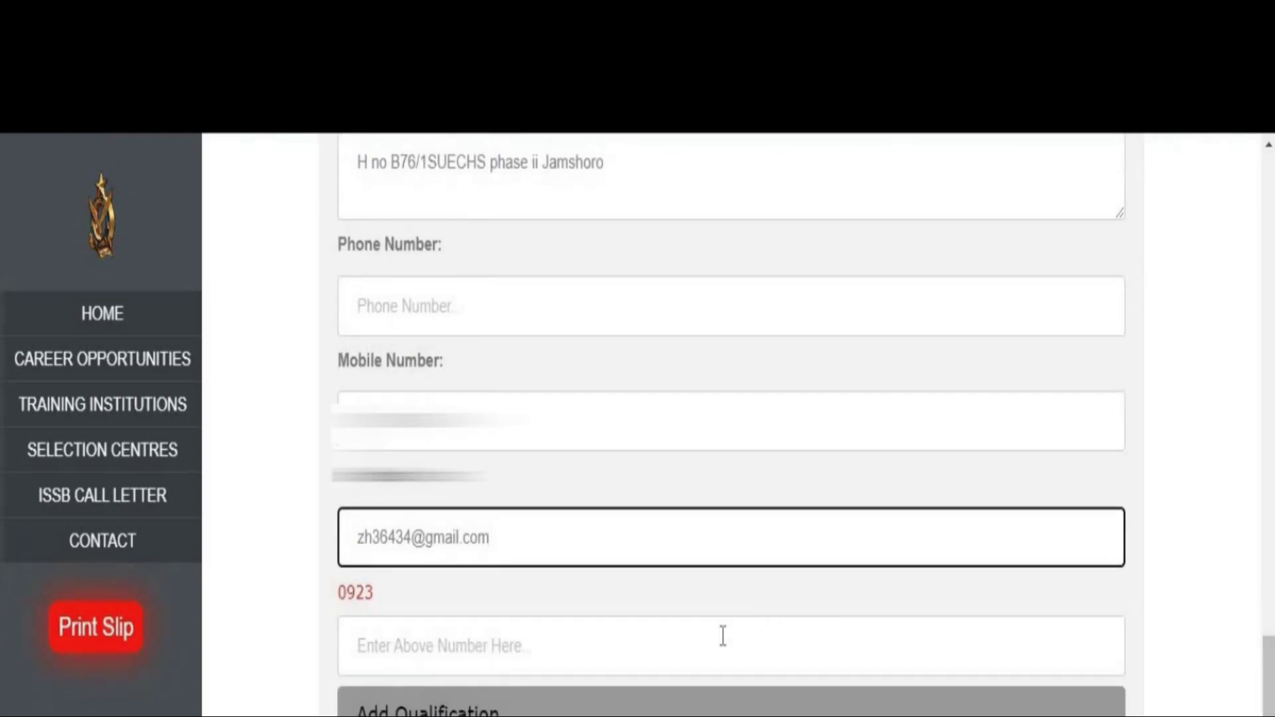
click(665, 634)
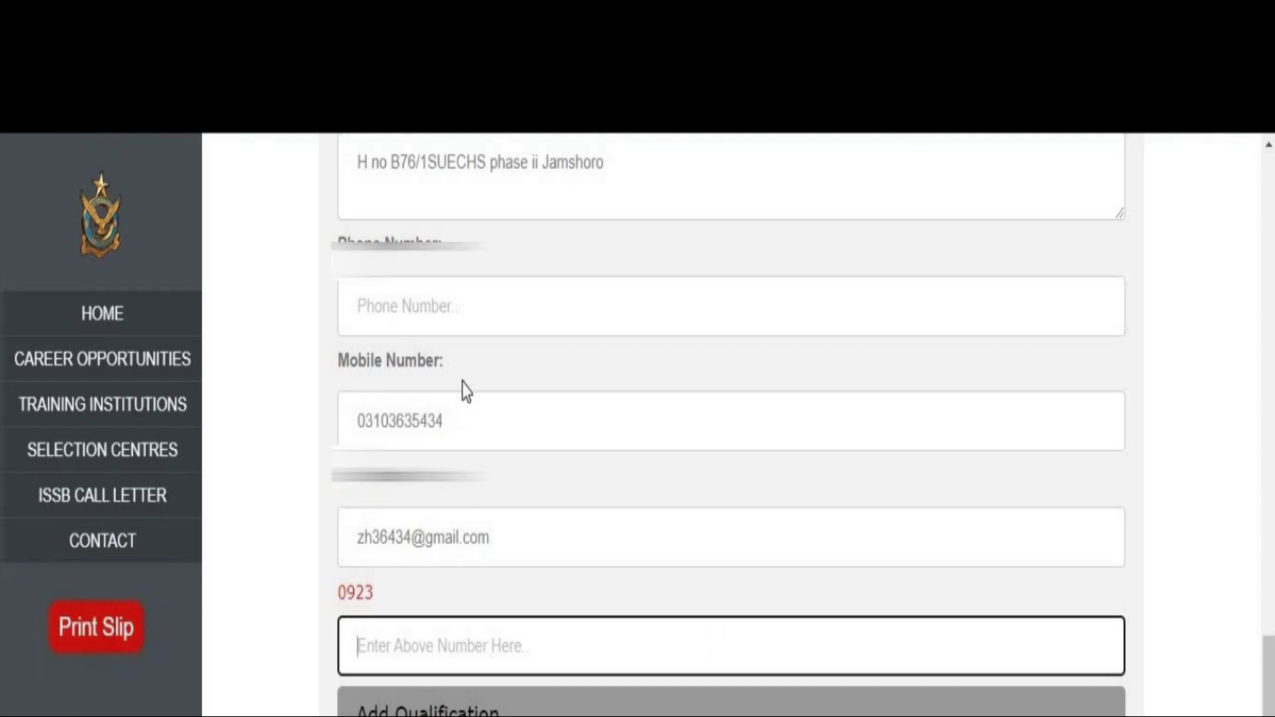
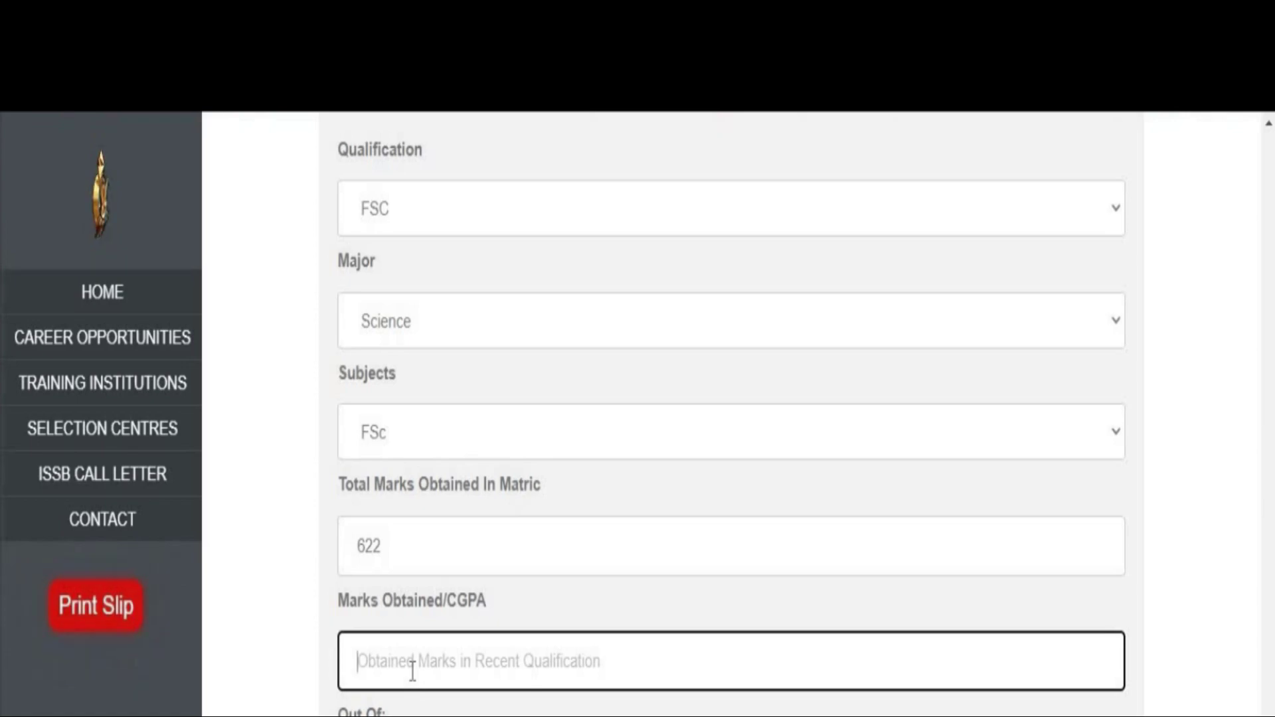
Enter marks 3192 out of 4400 with passing year 2019.
text(3192)
key(Tab)
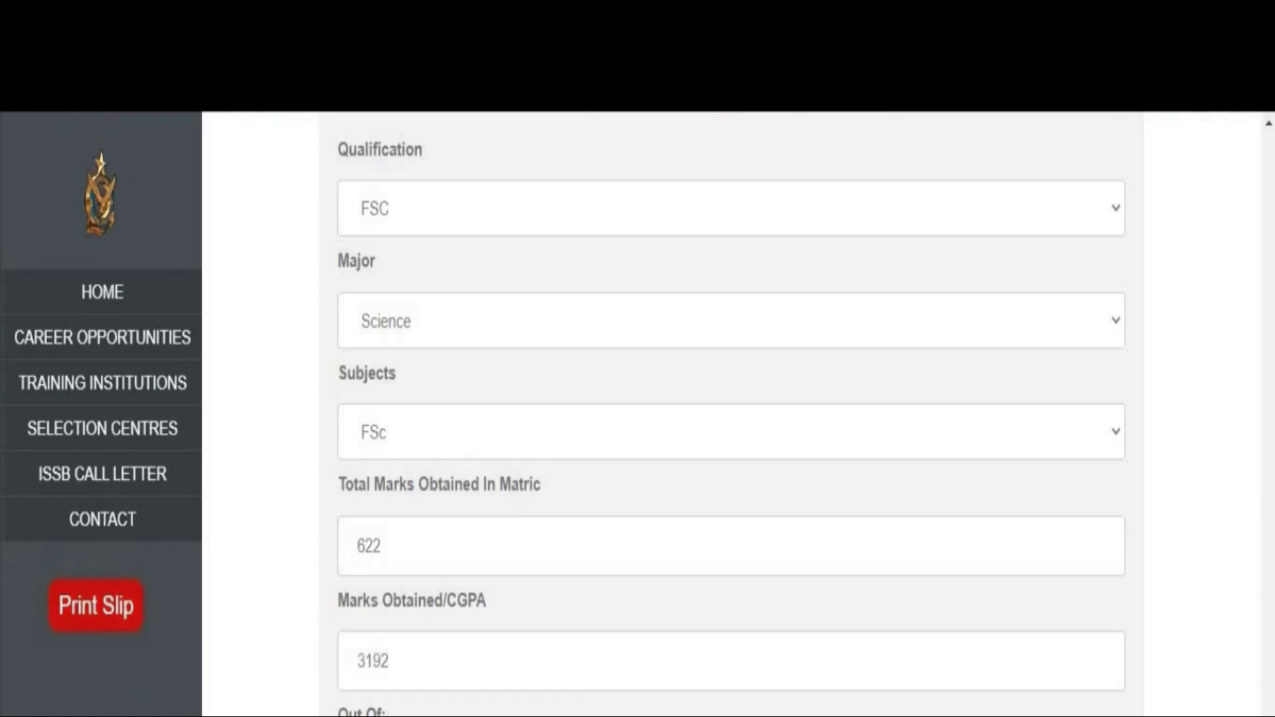
text(4400)
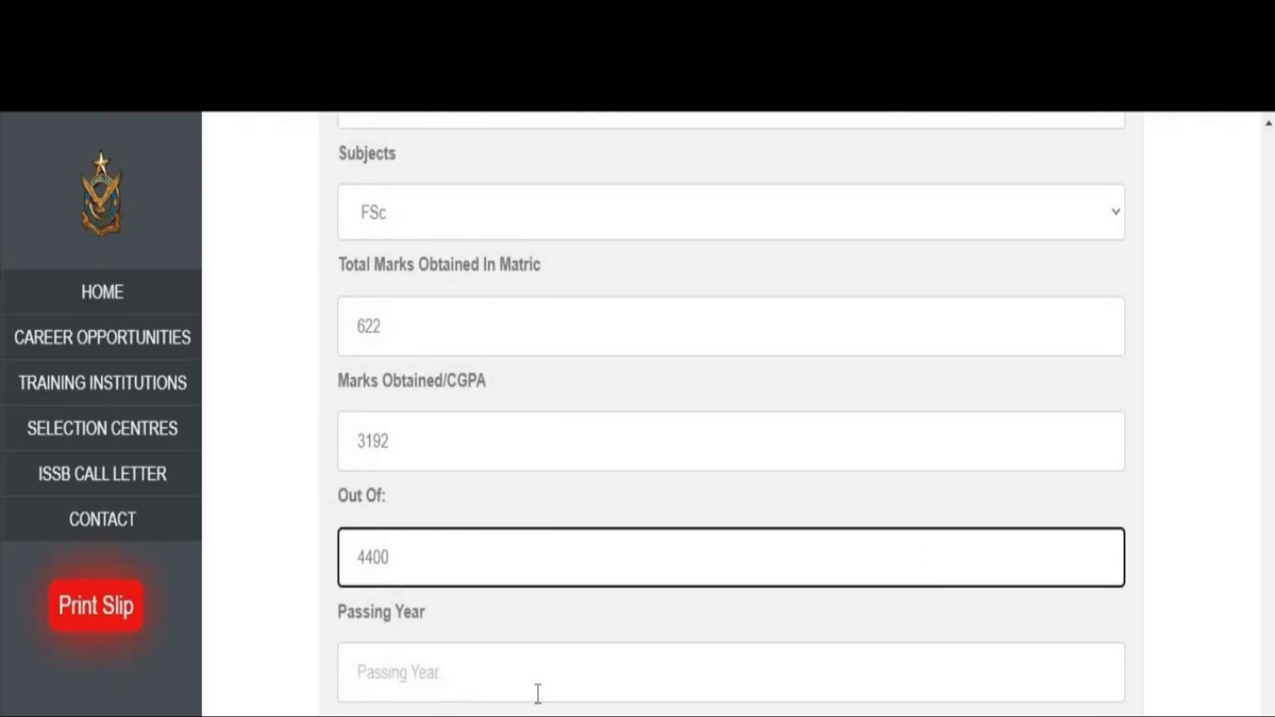
click(538, 692)
text(2019)
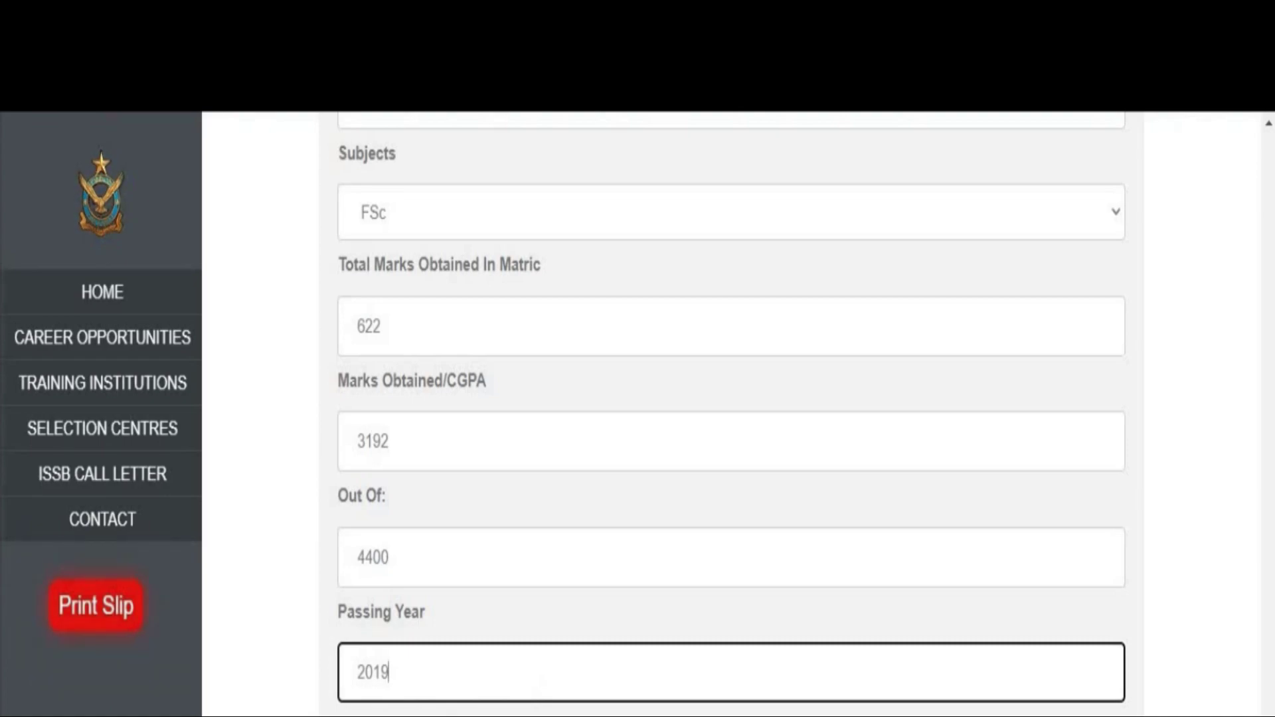
key(Tab)
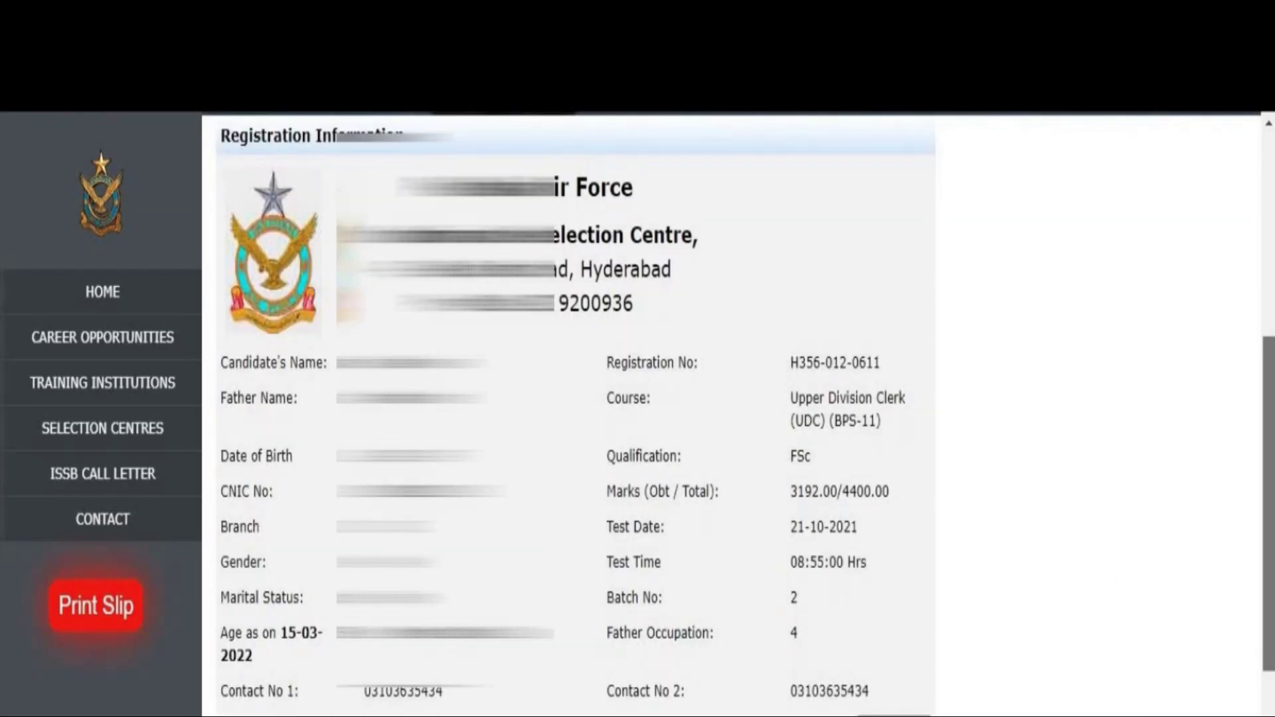
scroll(731, 411, down, 3)
Scroll down the UDC registration slip to read the 21-10-2021 test date and time.
scroll(731, 412, down, 3)
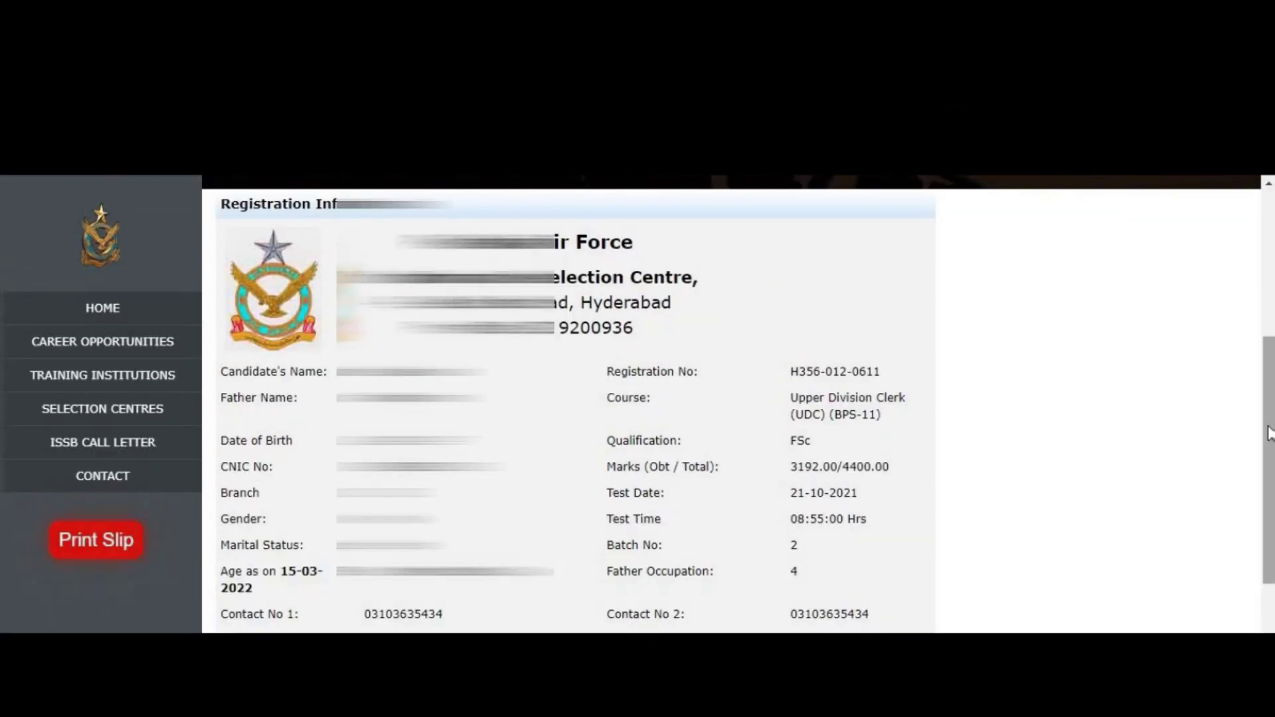